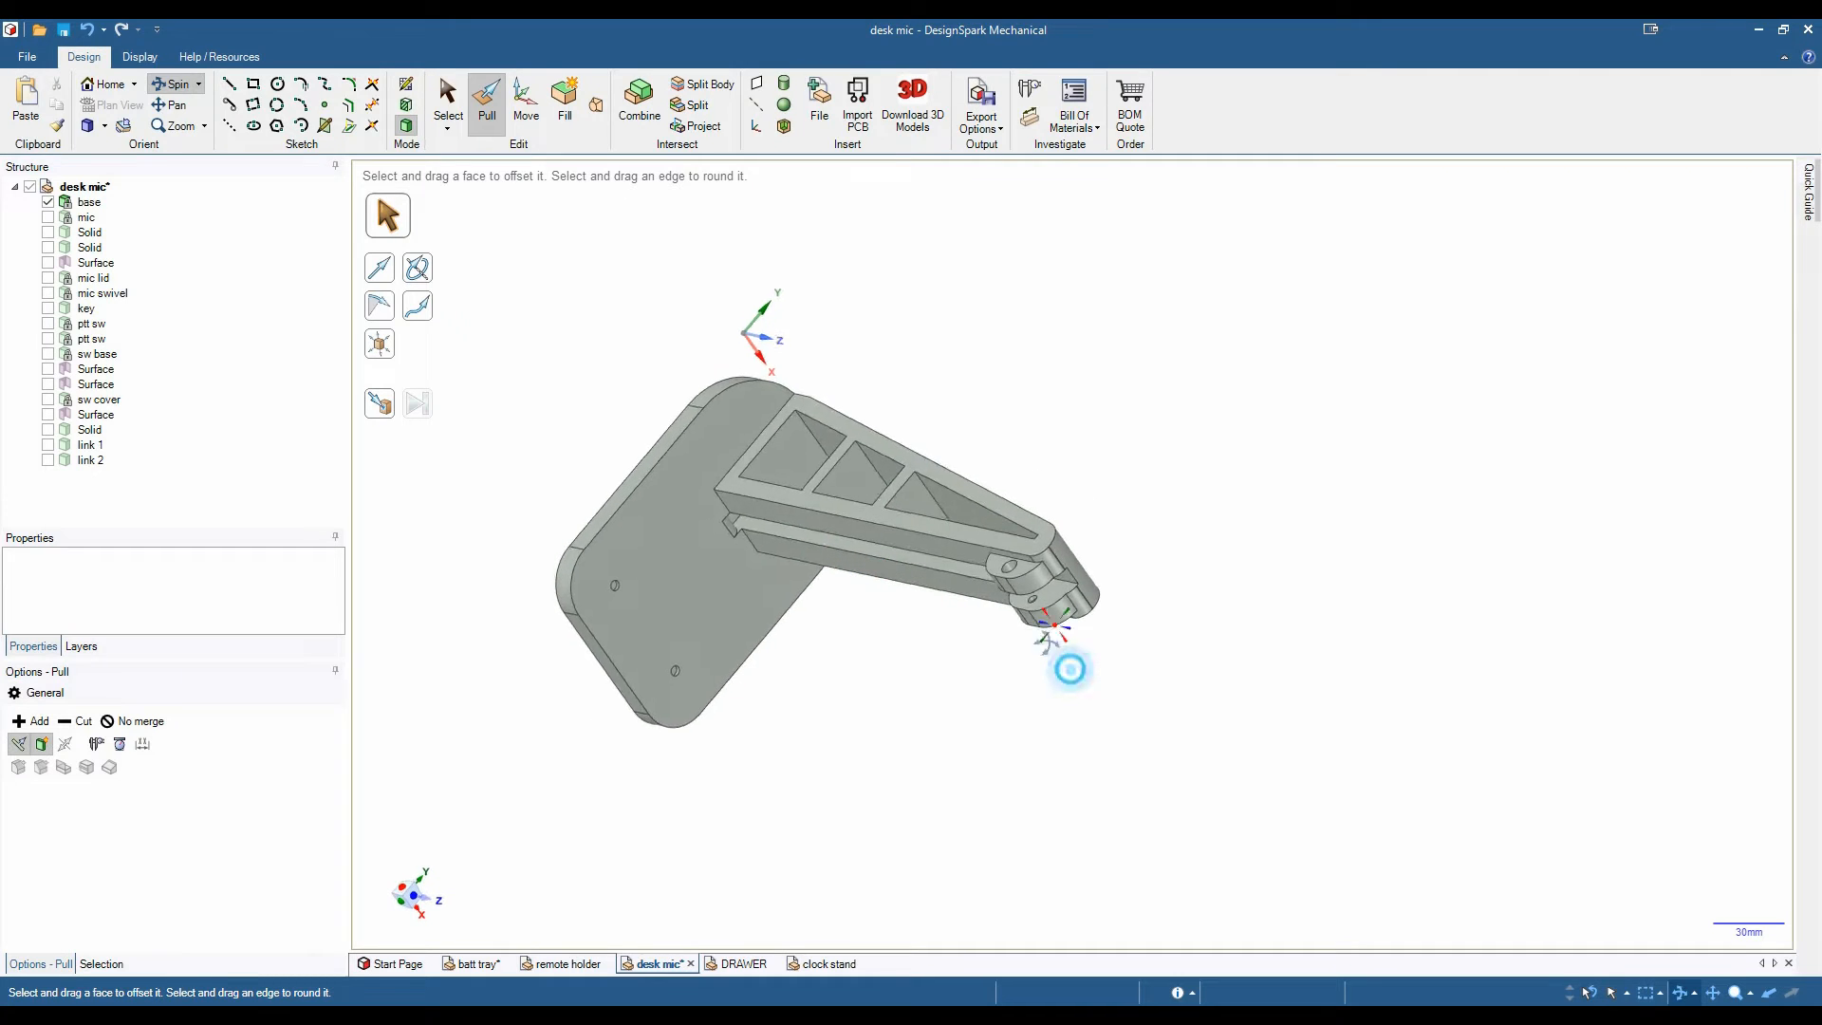
Reveal the ptt sw switch parts on the desk mic base and orbit around the switch area.
middle_click_drag(1068, 670, 1042, 503)
key("z")
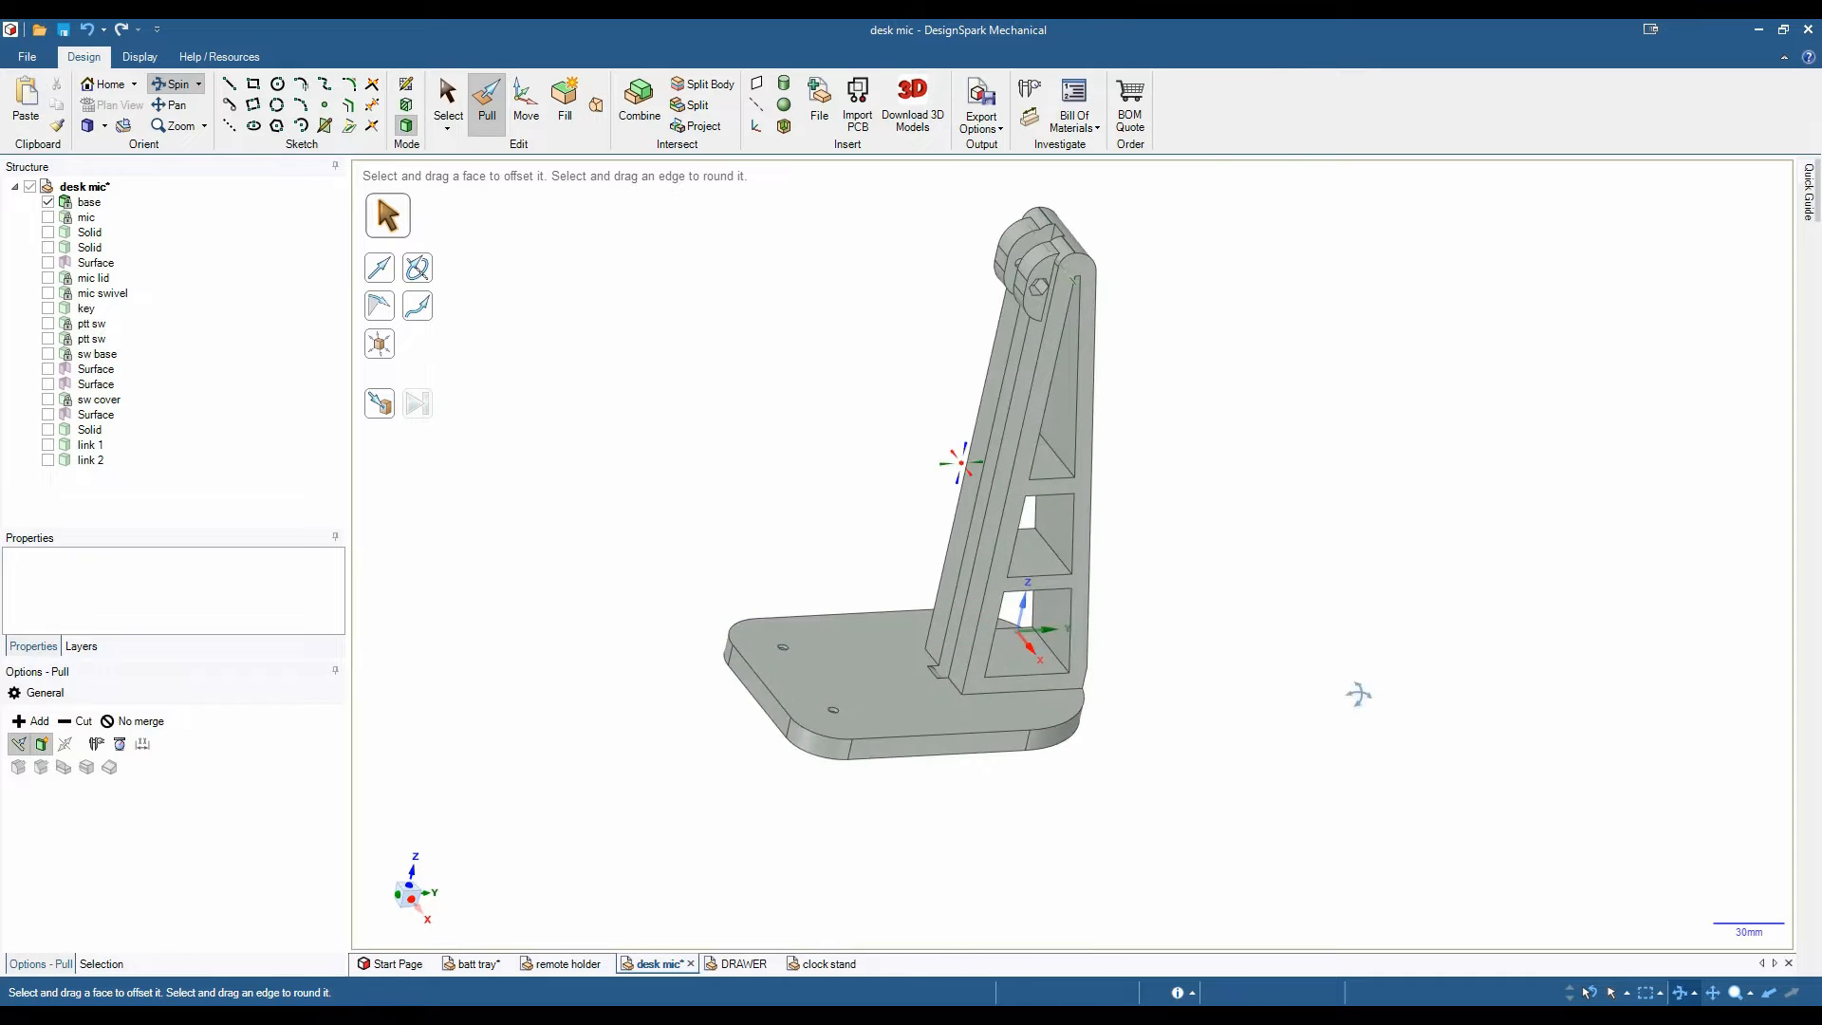
mouse_move(1282, 698)
left_mouse_down()
mouse_move(1082, 636)
mouse_move(1234, 610)
mouse_move(1467, 711)
left_mouse_up()
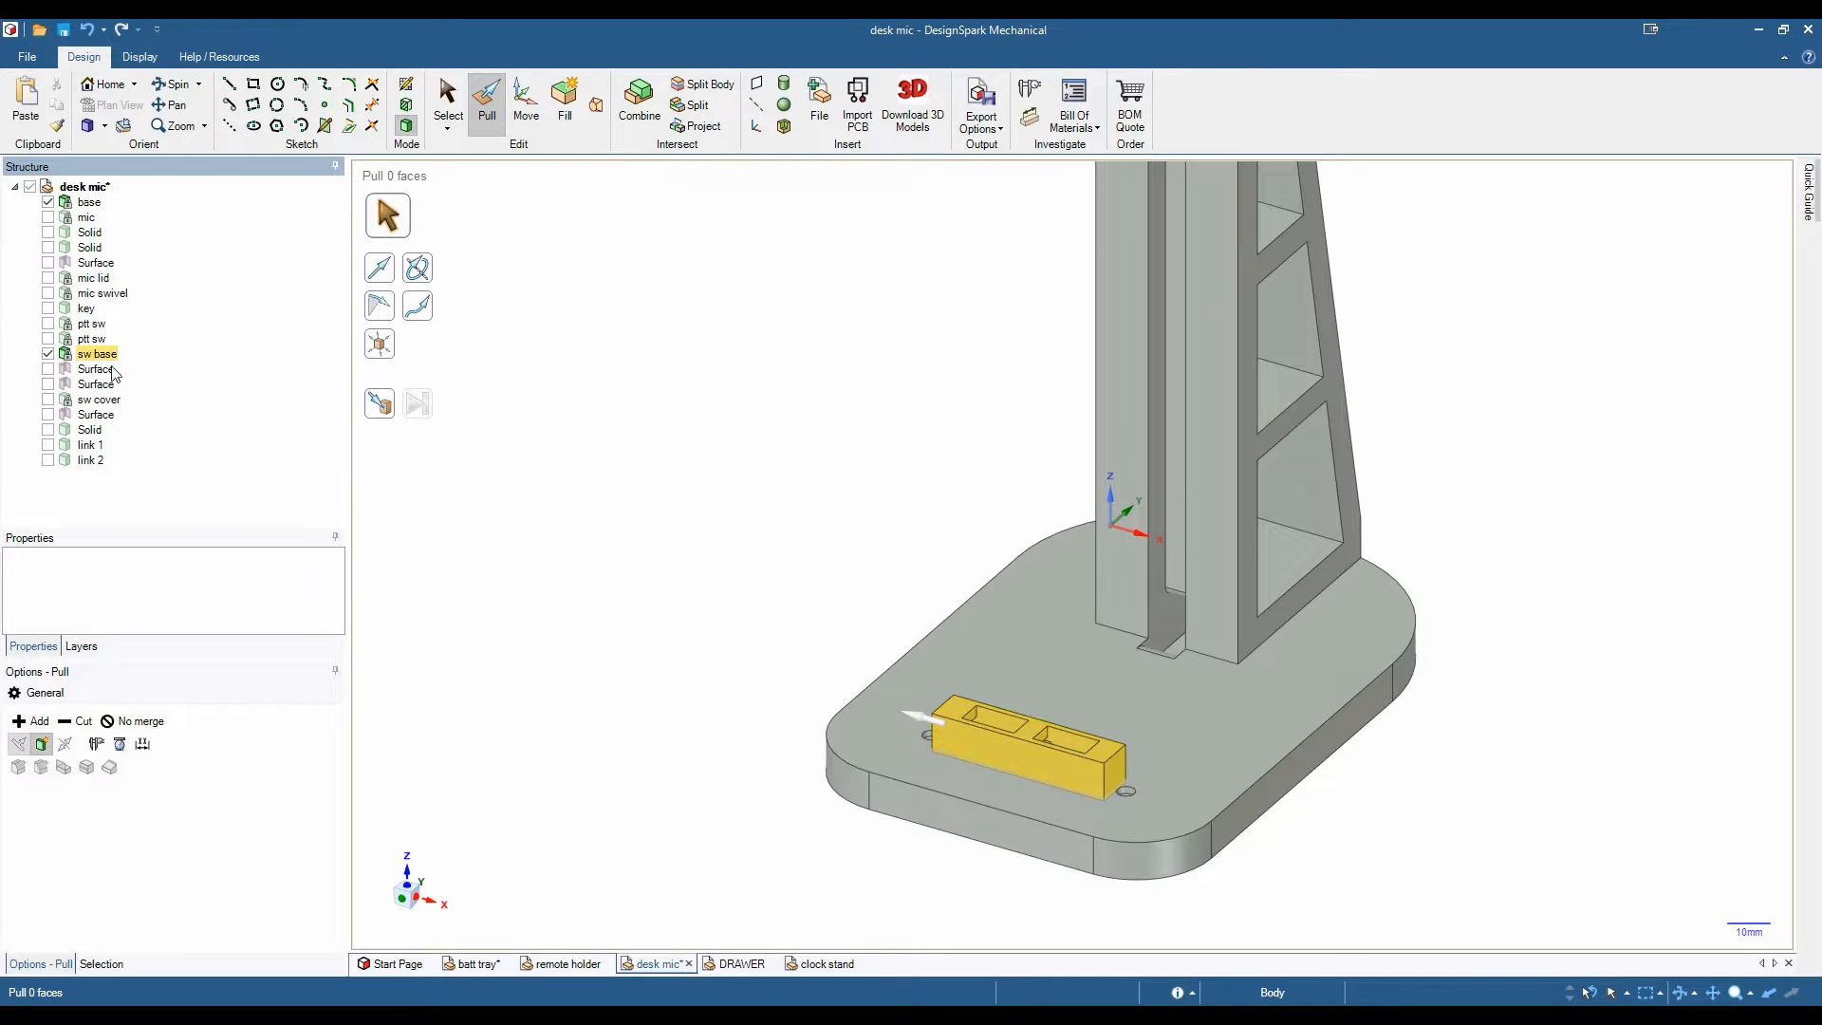
left_click(712, 868)
left_click(89, 324)
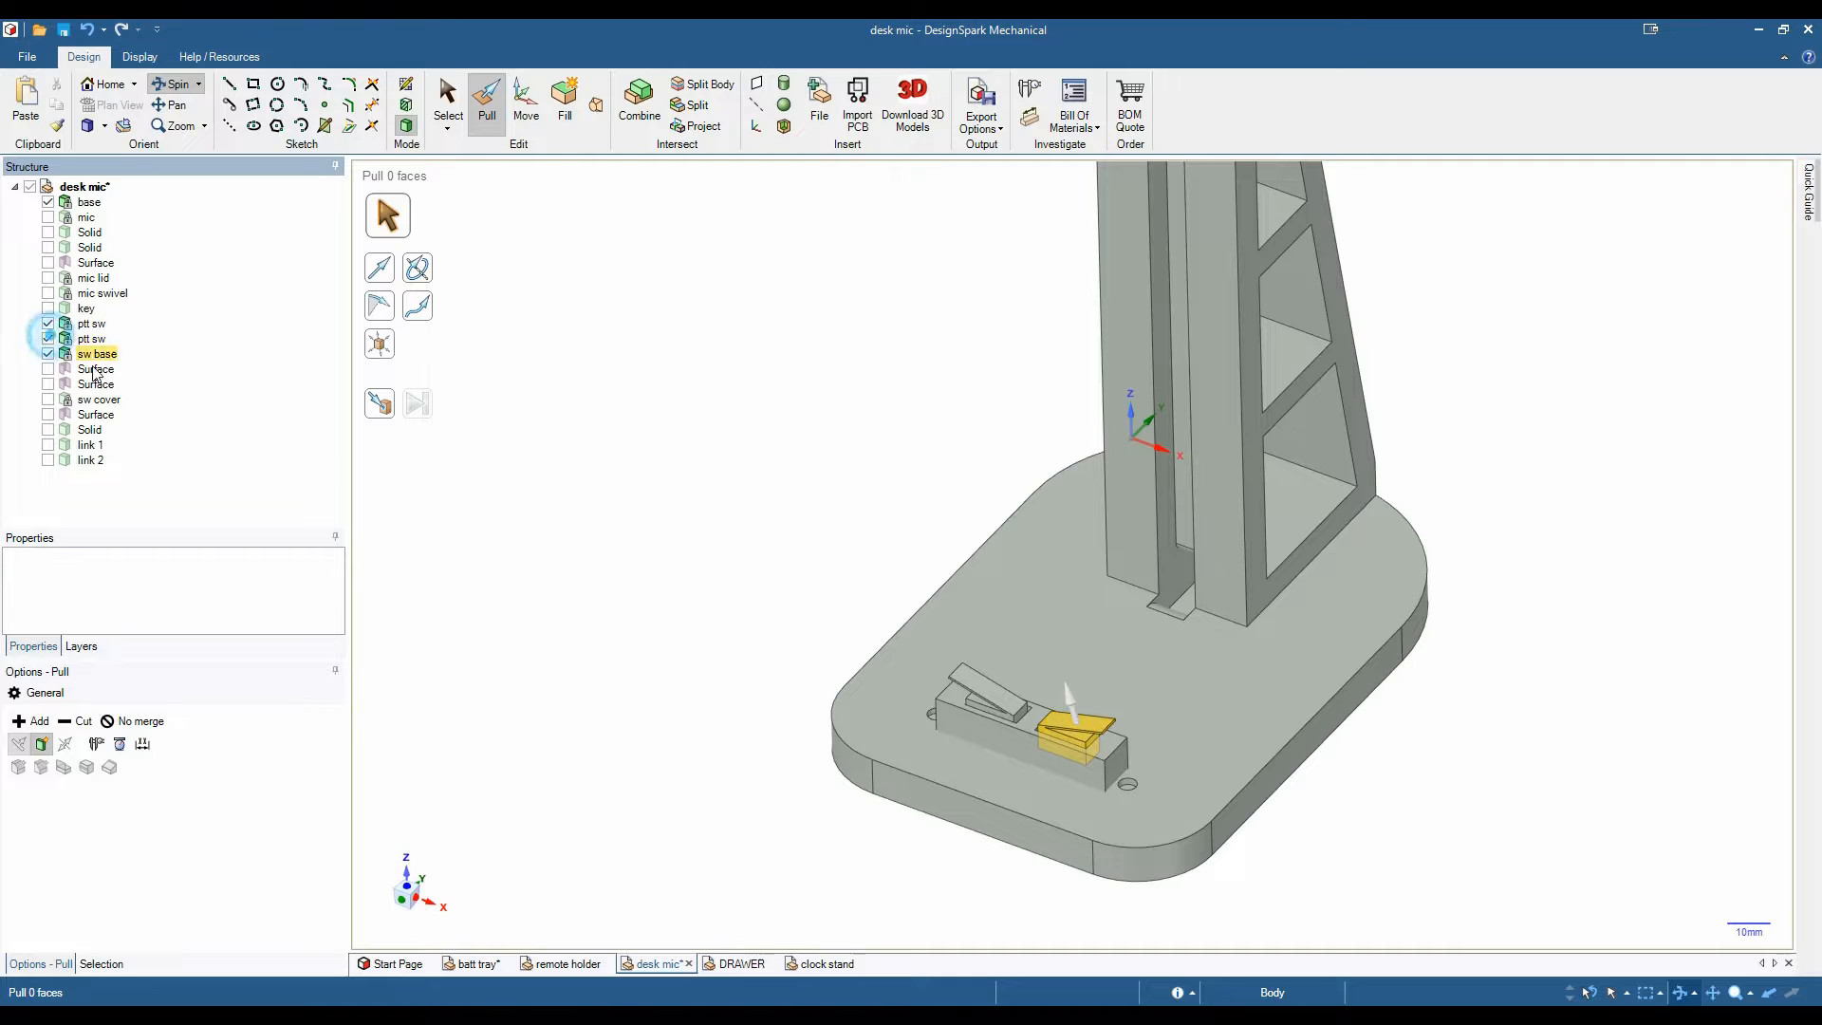
mouse_move(752, 730)
left_mouse_down()
mouse_move(761, 784)
mouse_move(785, 784)
left_mouse_up()
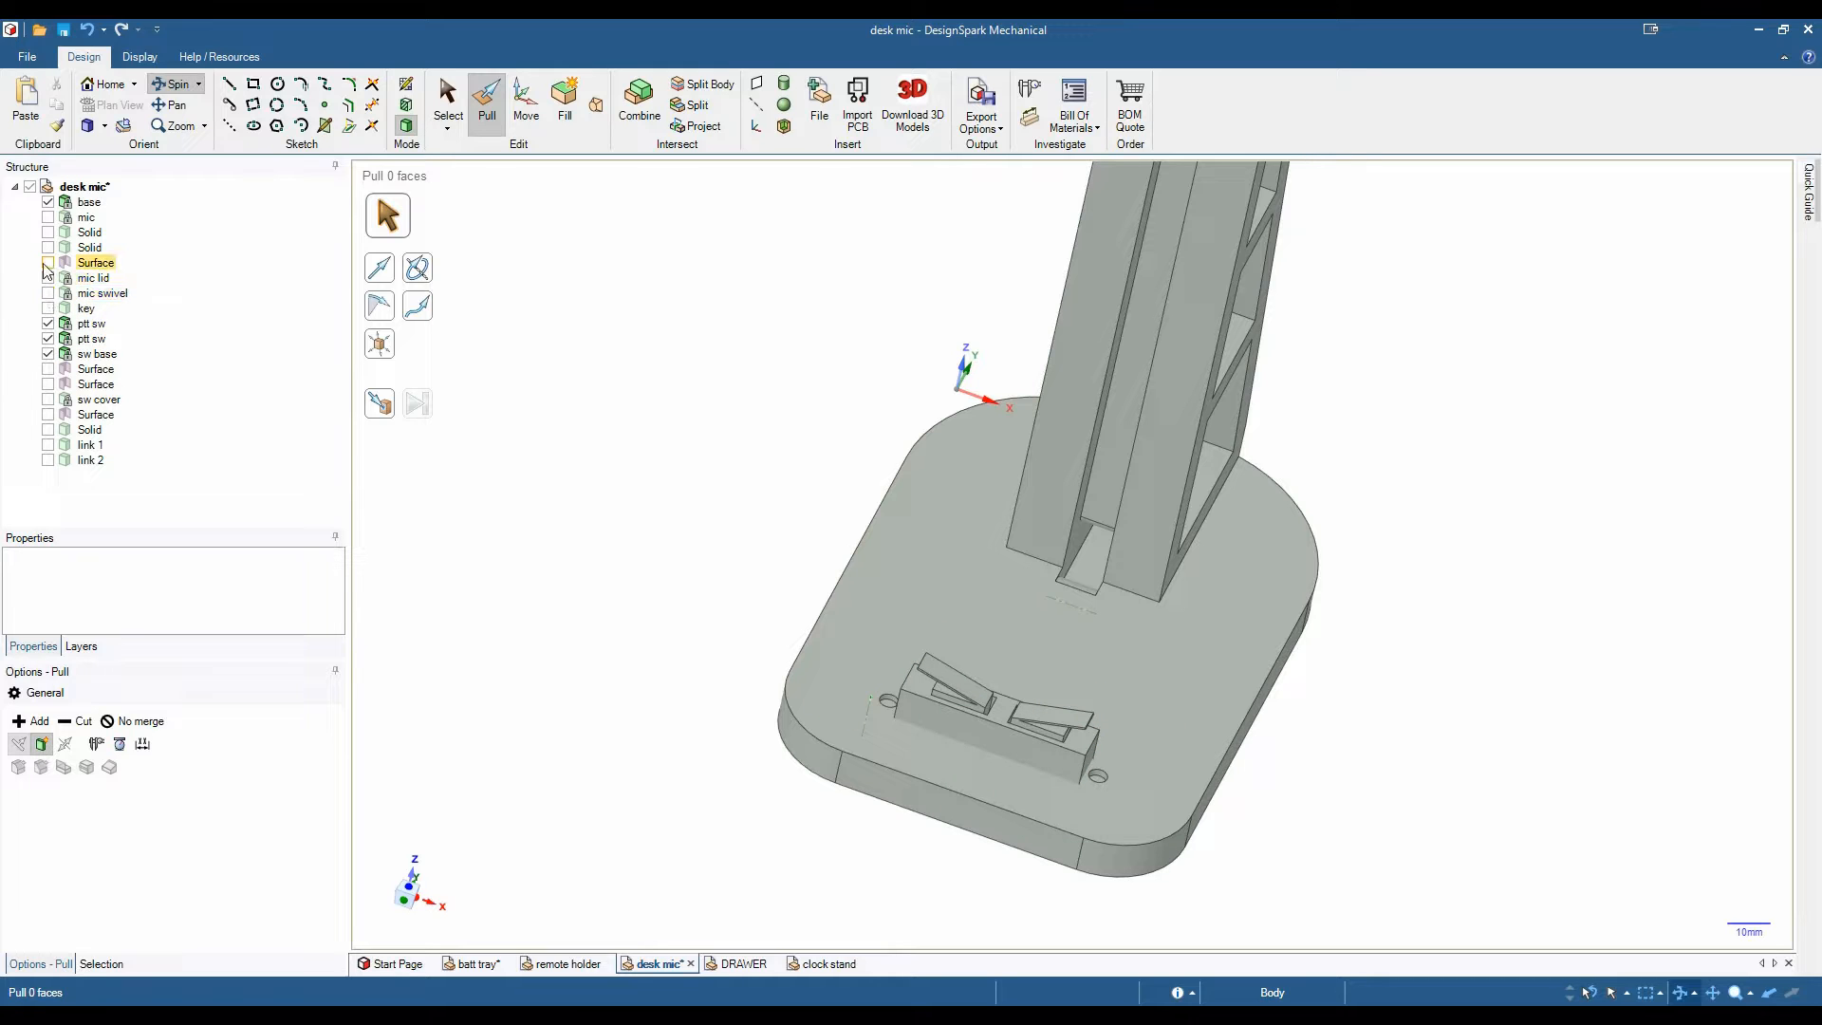
Clear the switch block selection and orbit the base to view the switch cover.
left_click(829, 819)
left_click(1049, 718)
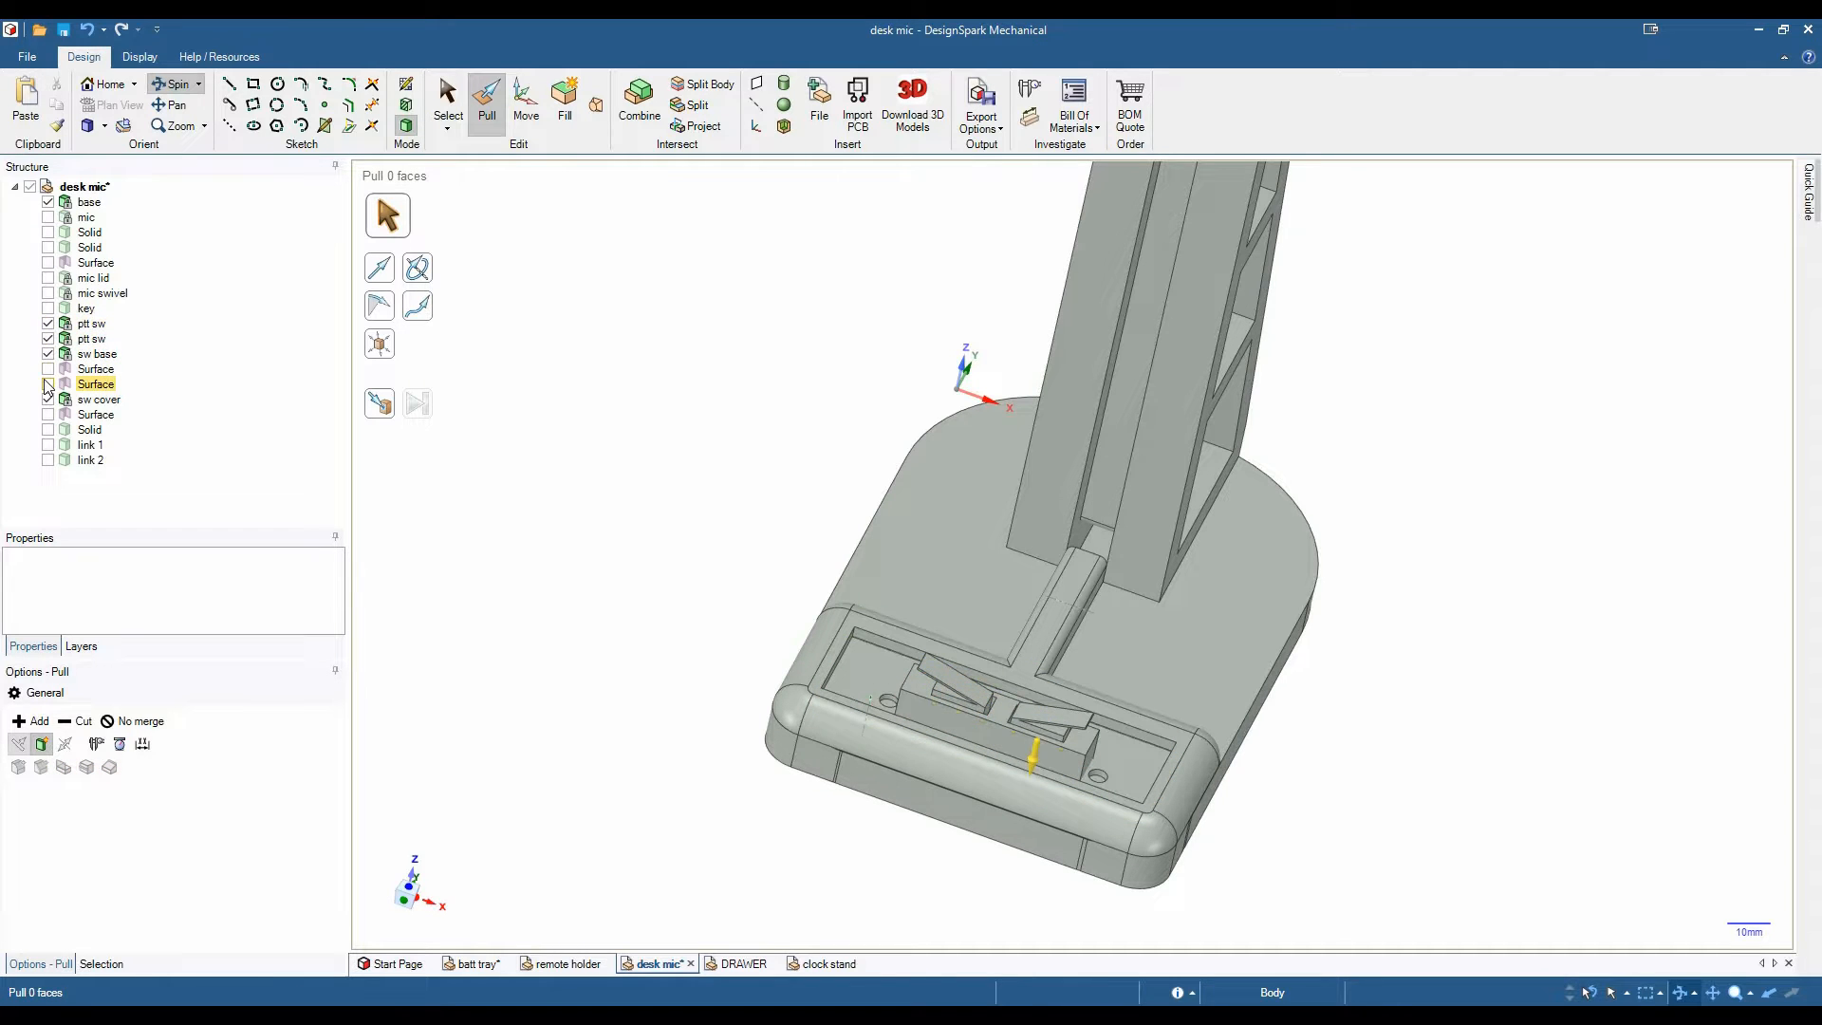
mouse_move(631, 776)
middle_mouse_down()
mouse_move(567, 830)
mouse_move(597, 695)
middle_mouse_up()
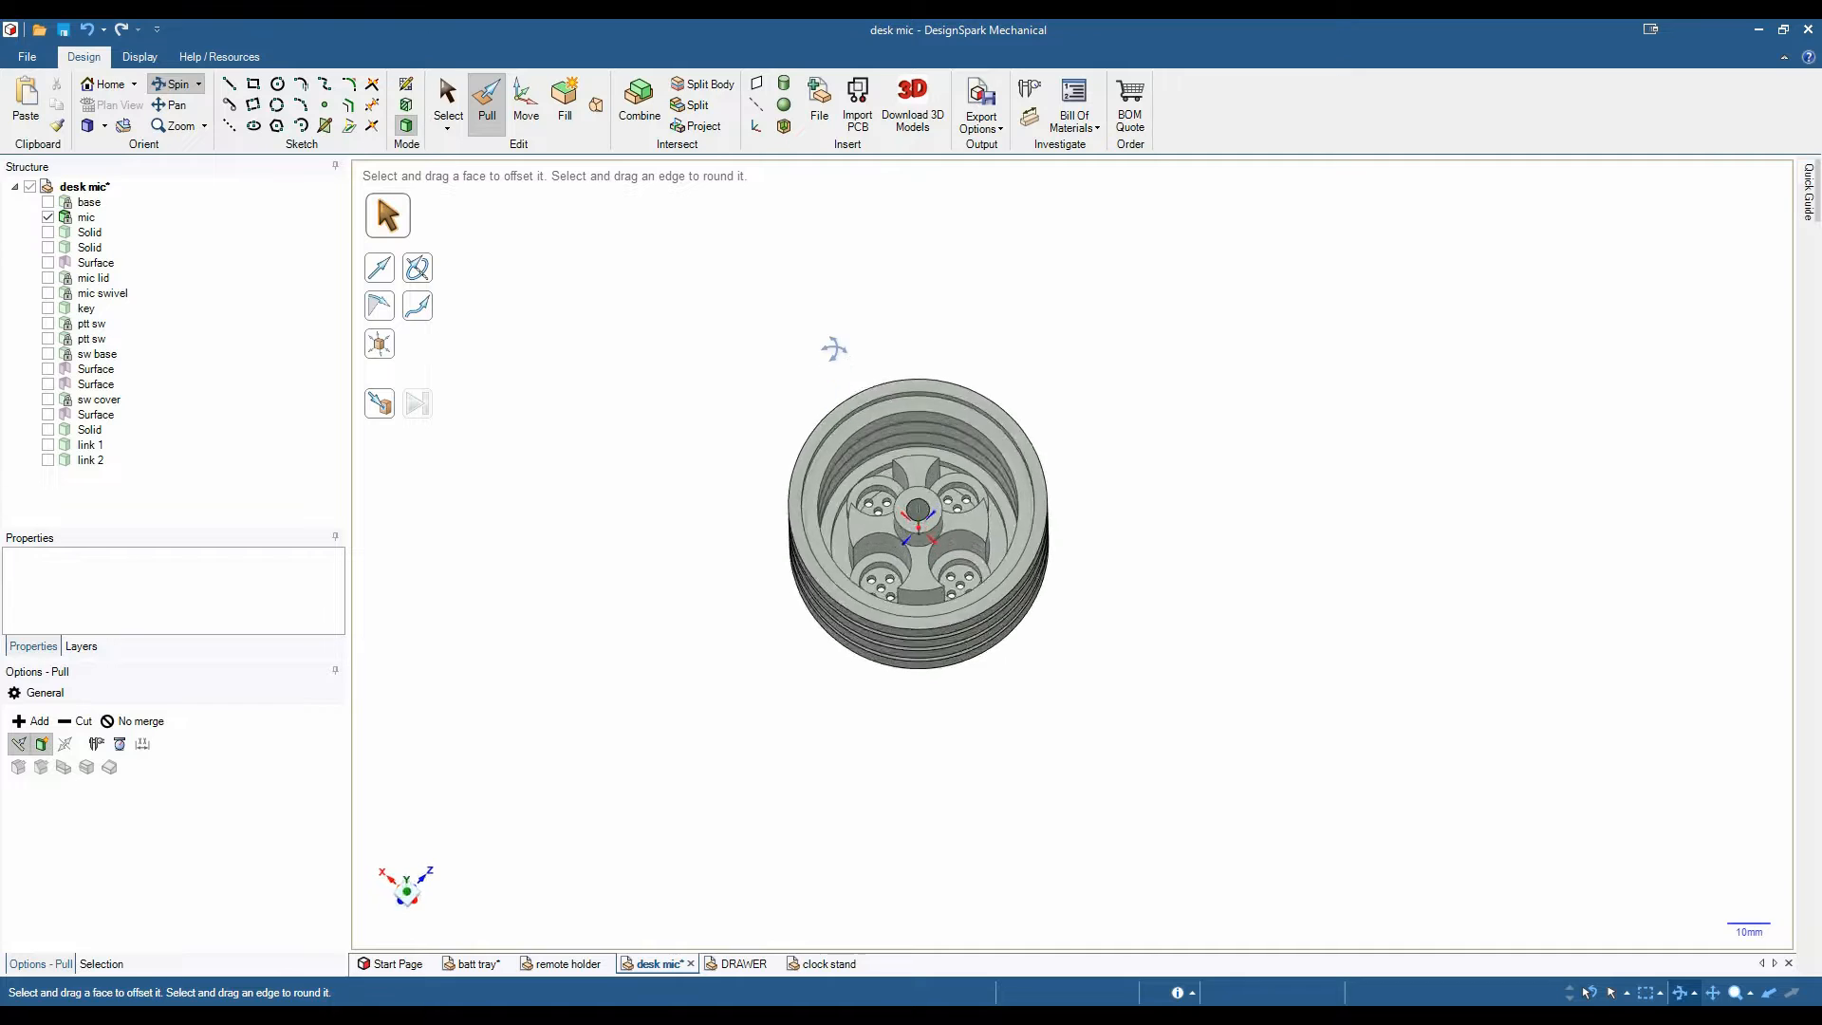
scroll(911, 527, "up", 3)
Inspect the mic head's inner cylindrical face and the mic lid from front, side and edge-on.
middle_click_drag(705, 548, 698, 491)
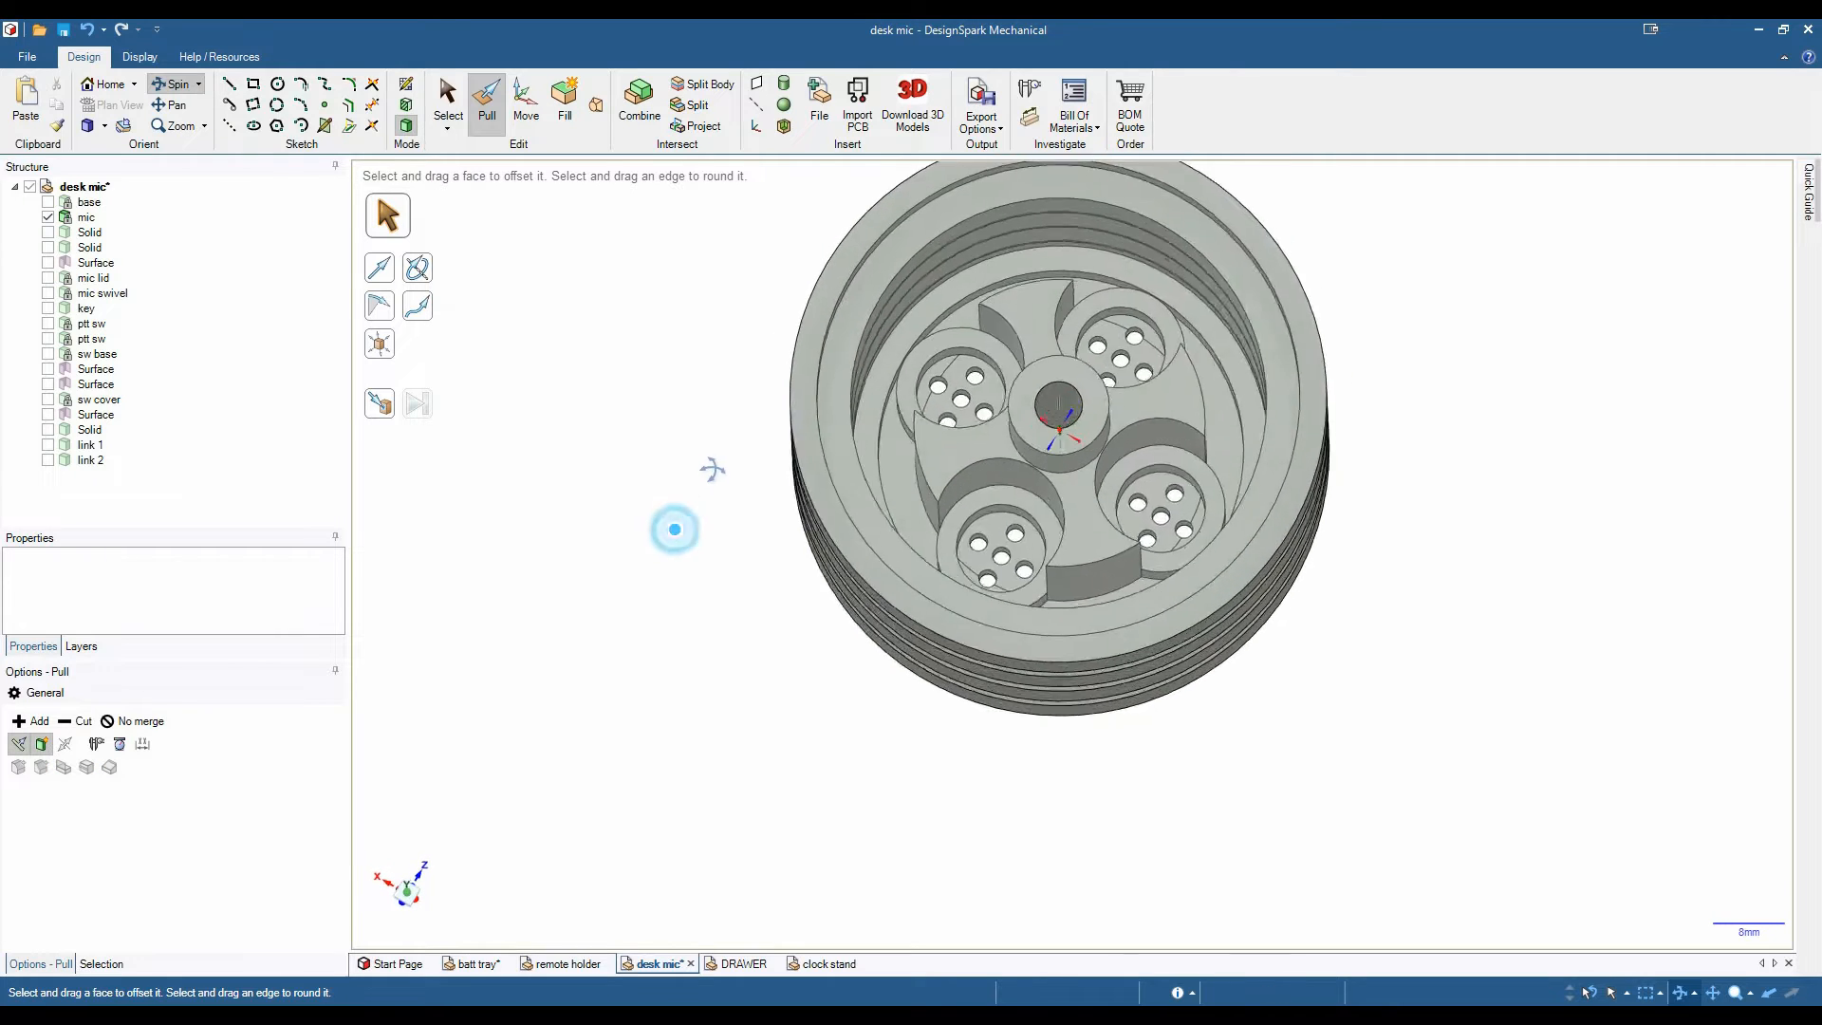
left_click(1071, 577)
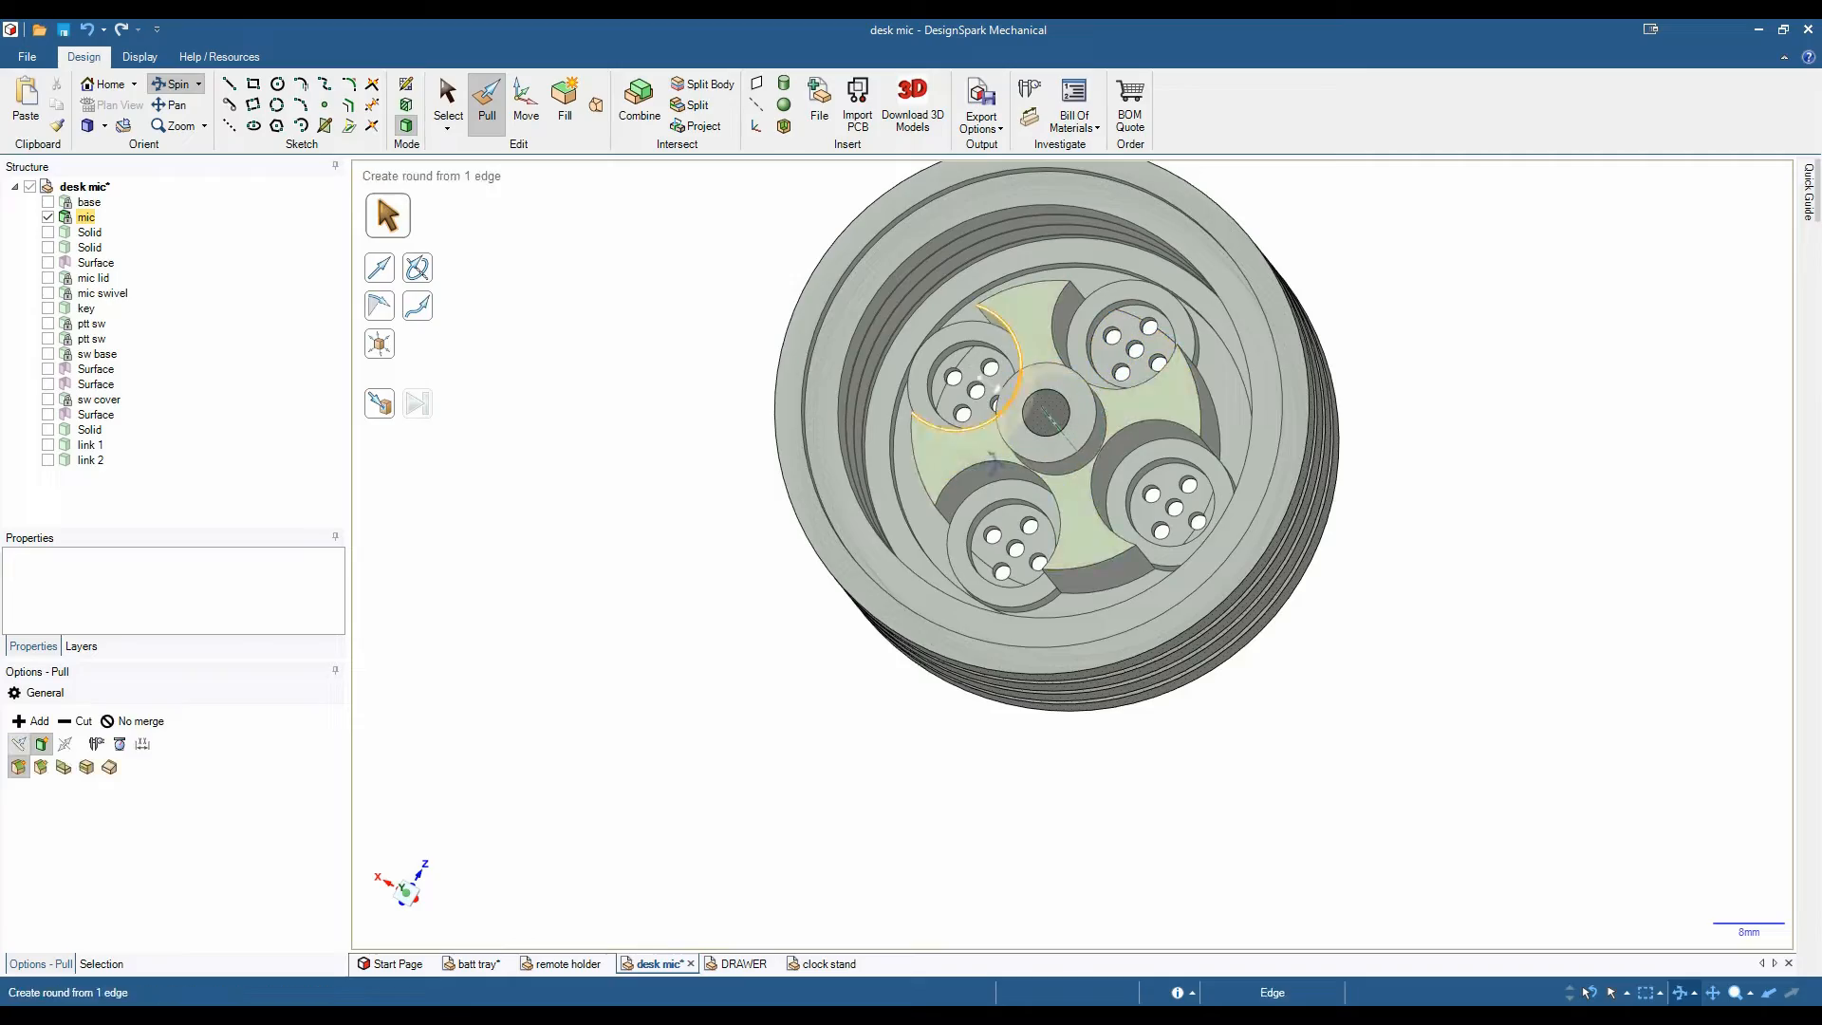
scroll(1125, 469, "down", 3)
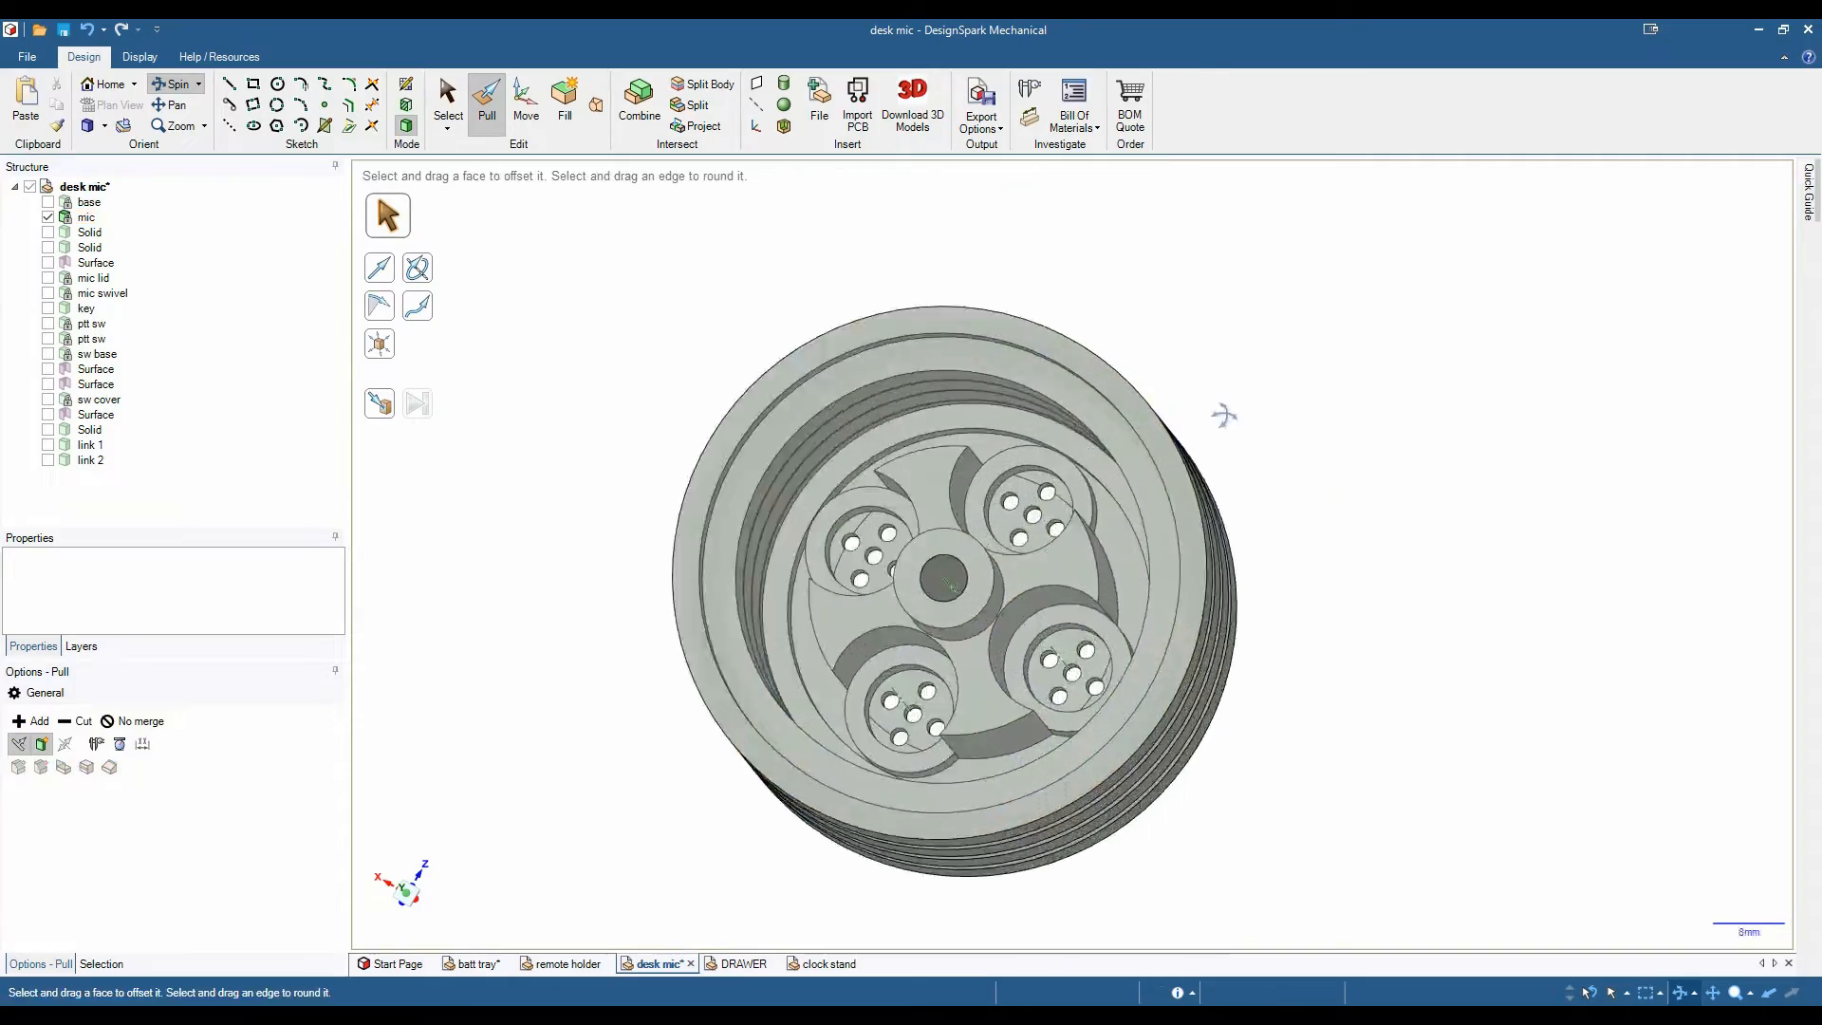
mouse_move(1217, 414)
middle_mouse_down()
mouse_move(1423, 484)
mouse_move(1224, 438)
mouse_move(1159, 392)
middle_mouse_up()
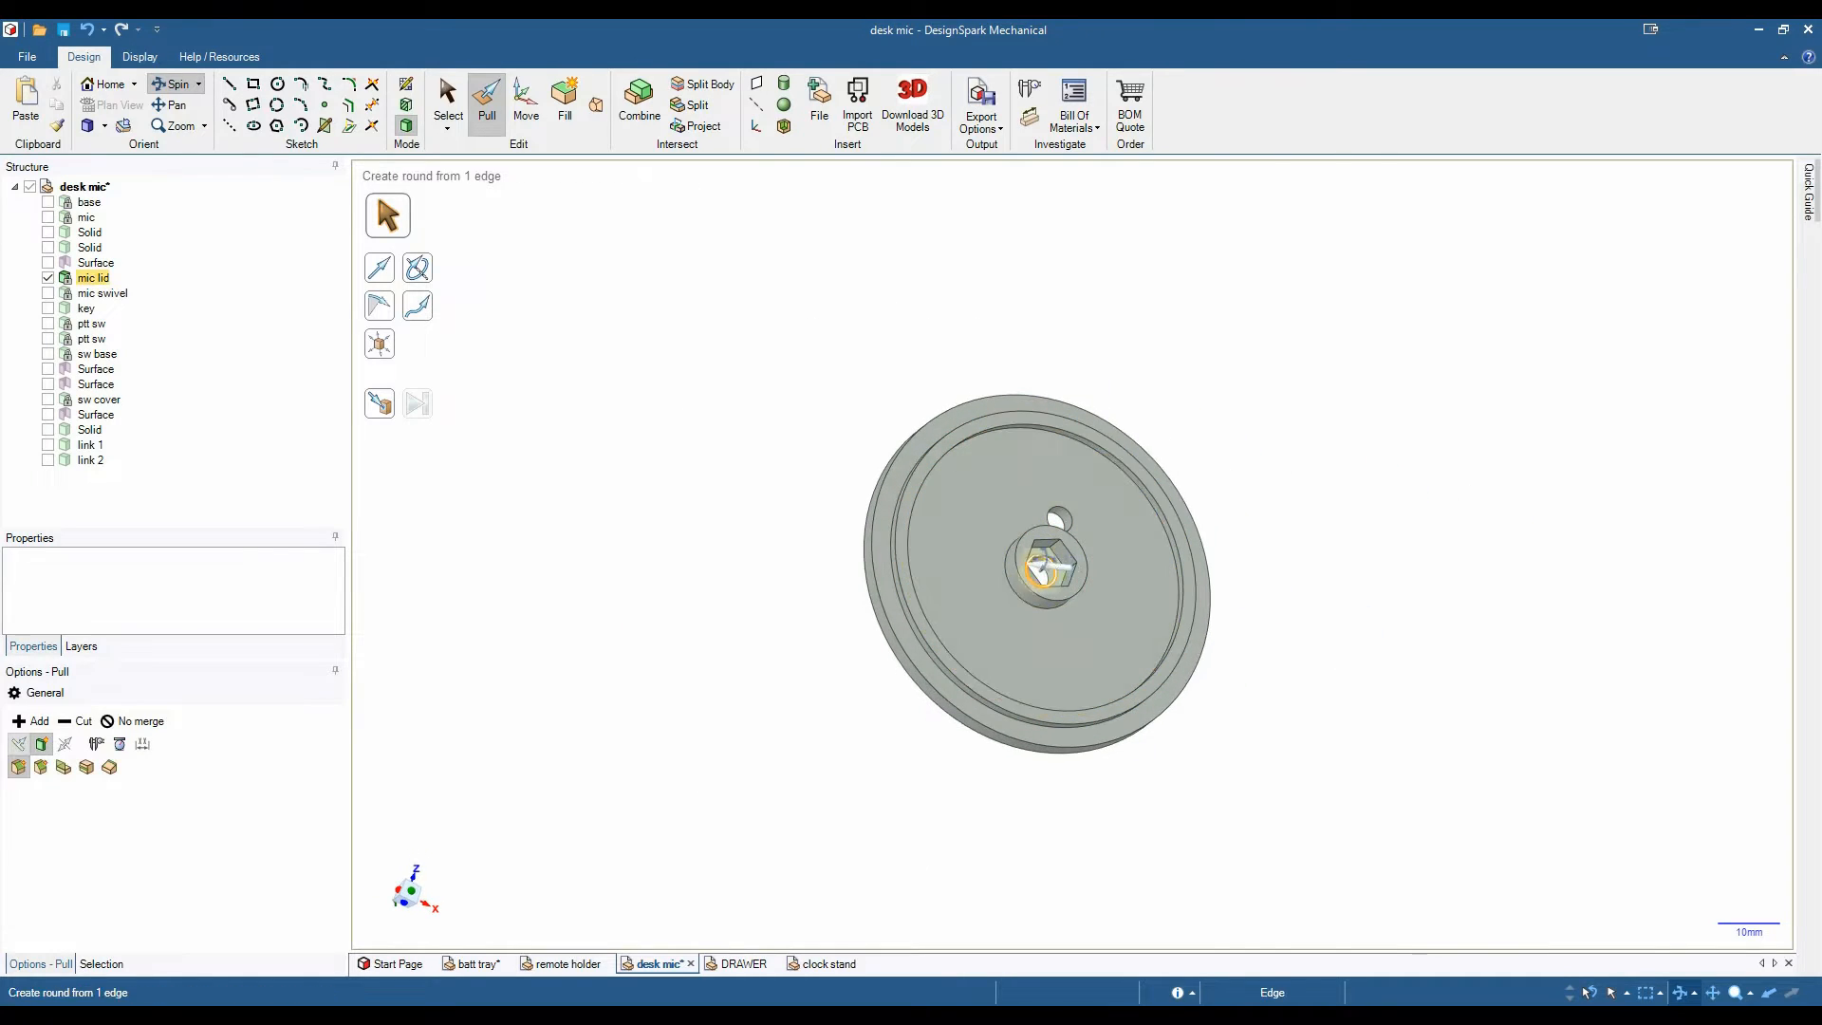
middle_click_drag(1486, 463, 1304, 535)
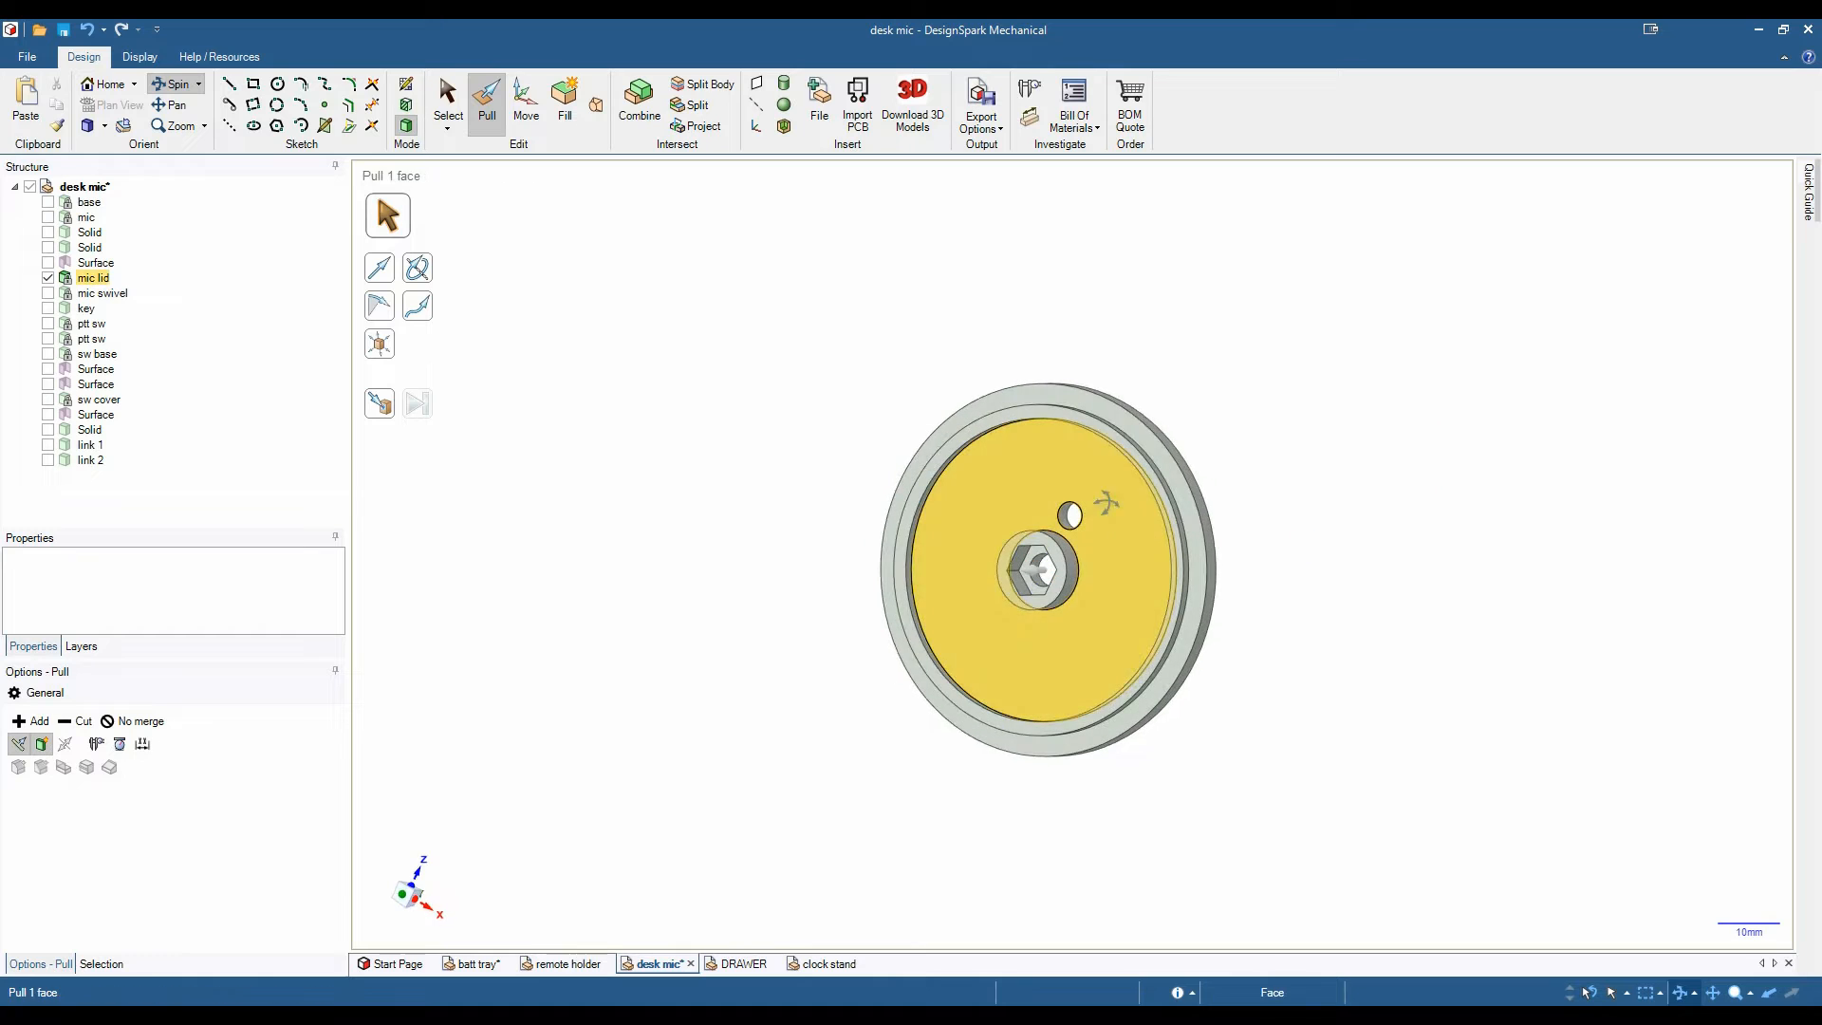
mouse_move(1578, 416)
middle_mouse_down()
mouse_move(1220, 419)
mouse_move(1386, 447)
mouse_move(1656, 438)
middle_mouse_up()
Show the mic body with its lid and orbit the assembled desk mic.
left_click(47, 216)
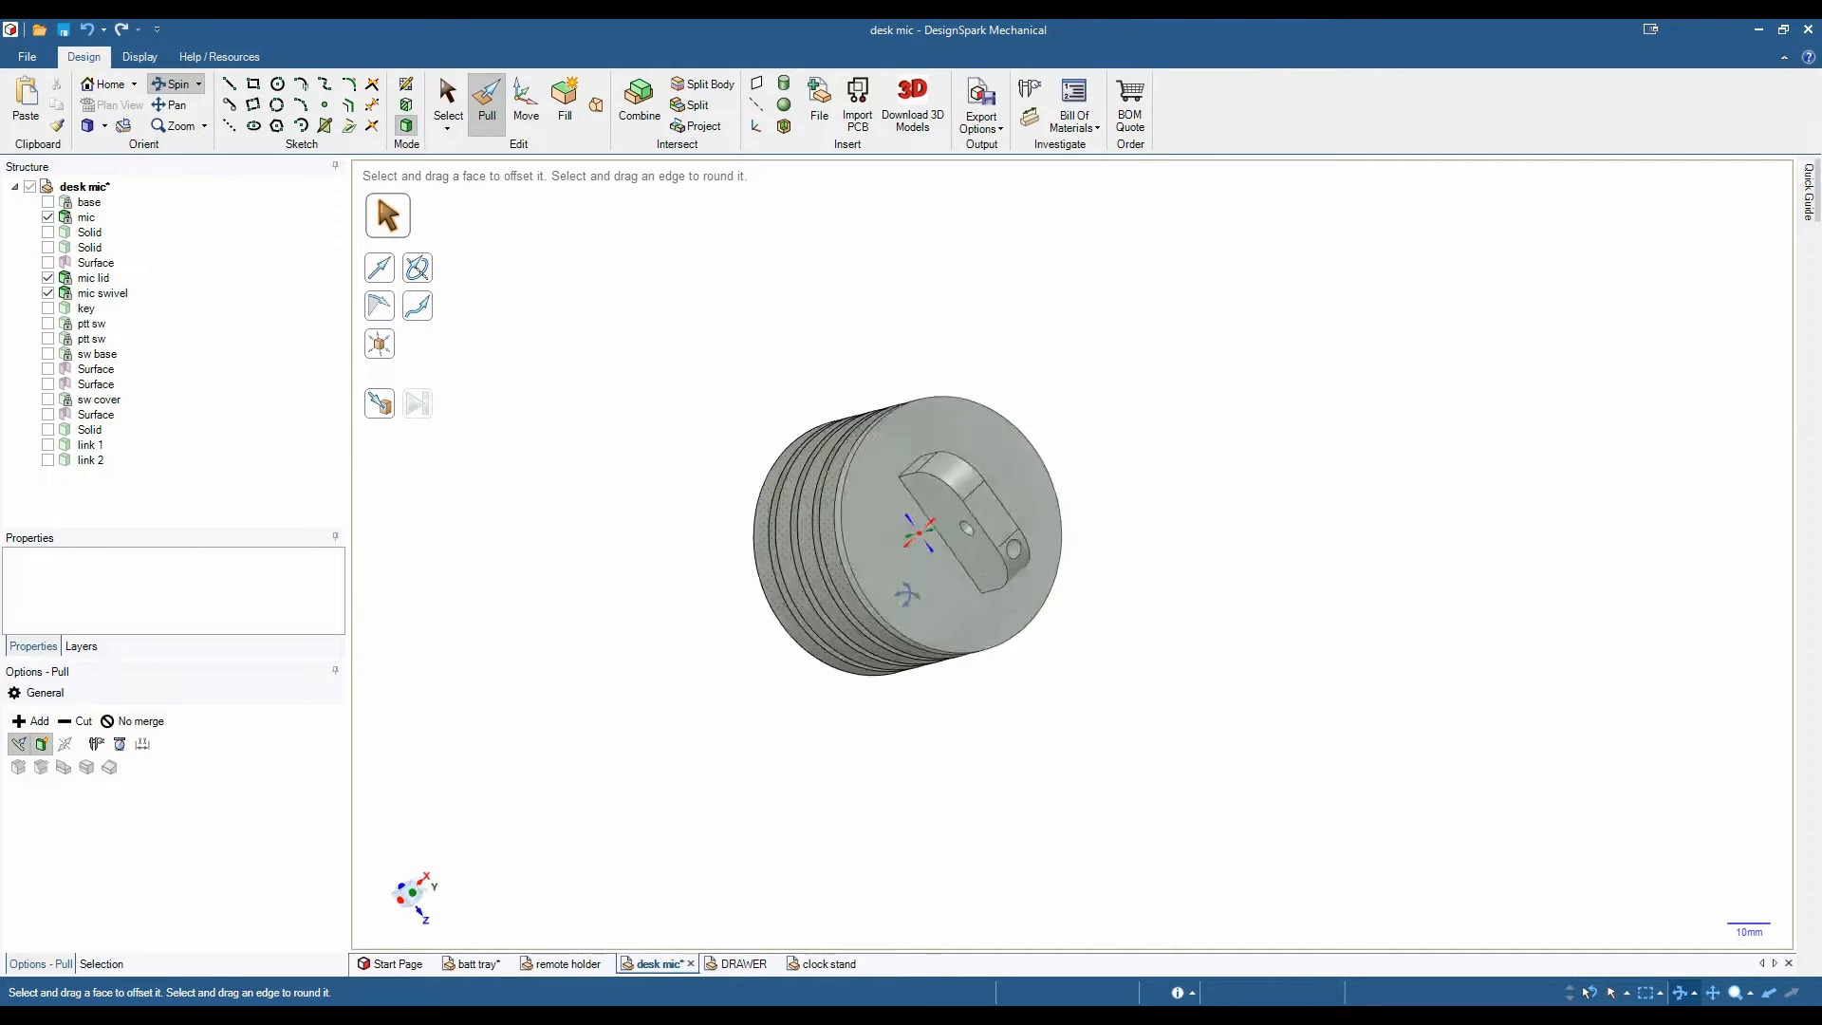
mouse_move(1552, 373)
left_mouse_down()
mouse_move(1338, 307)
mouse_move(1716, 451)
mouse_move(1725, 599)
left_mouse_up()
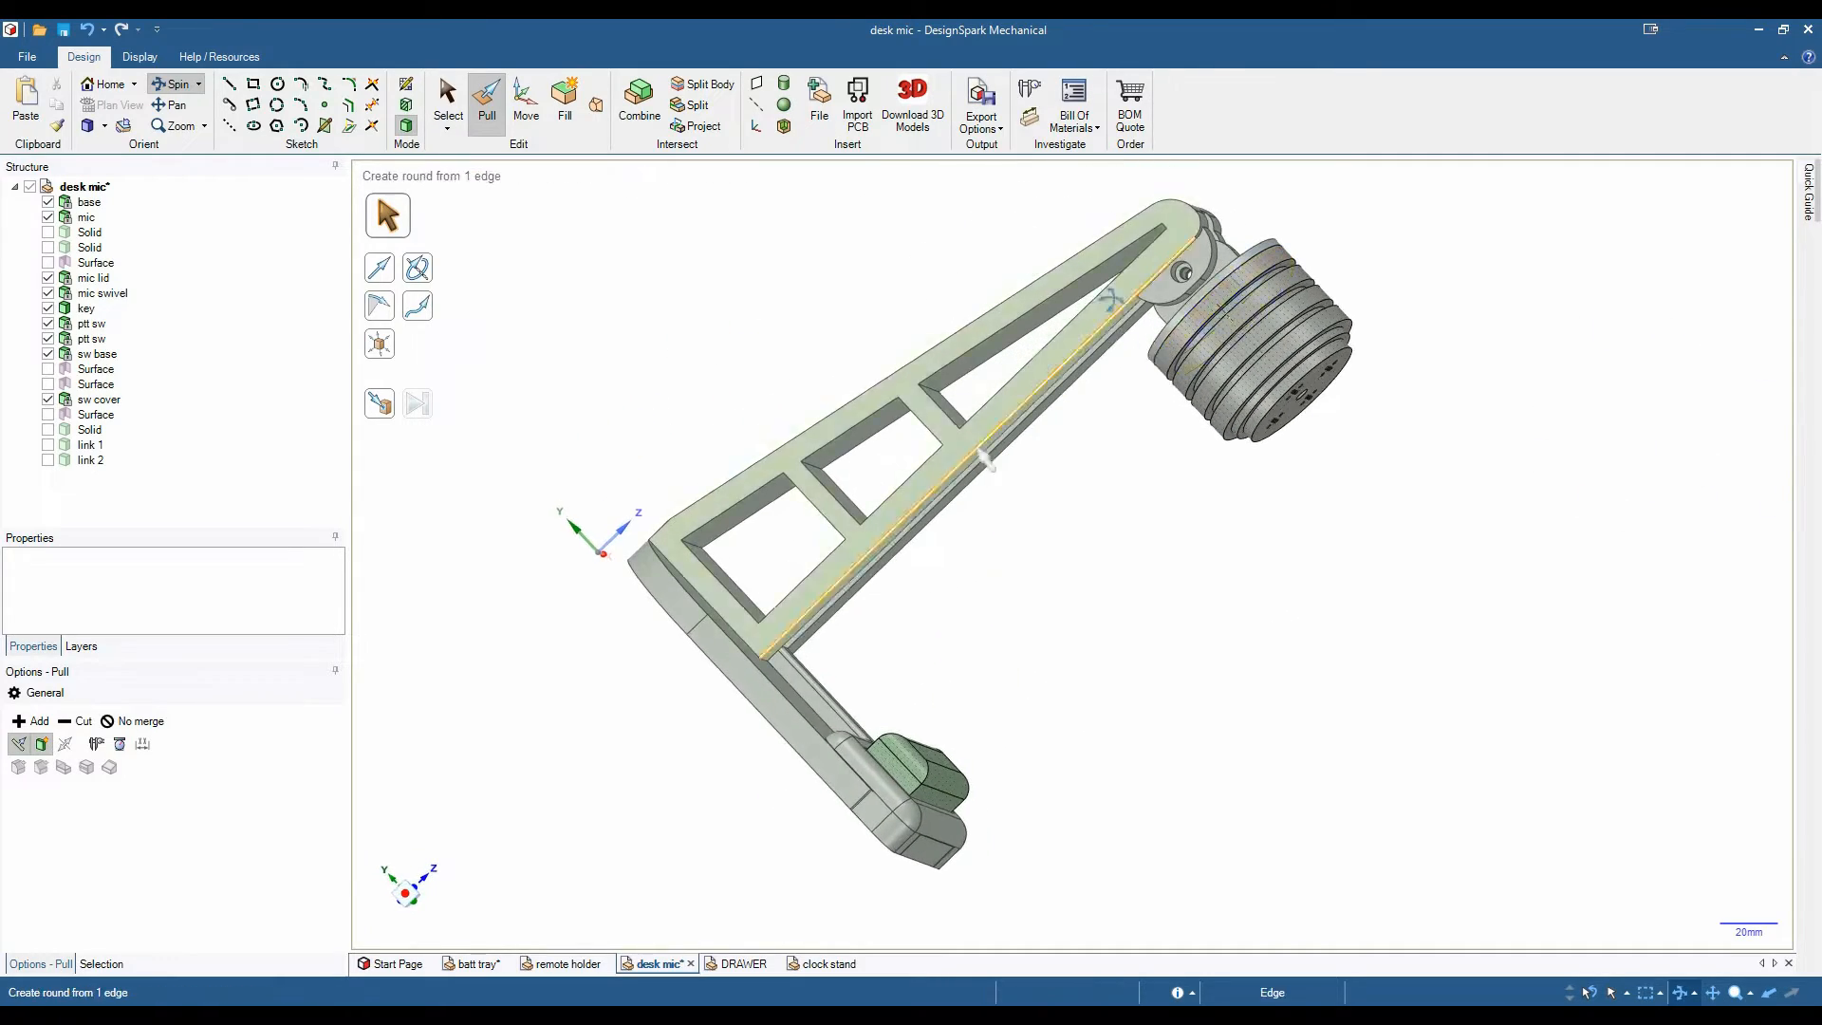
scroll(1182, 285, "up", 3)
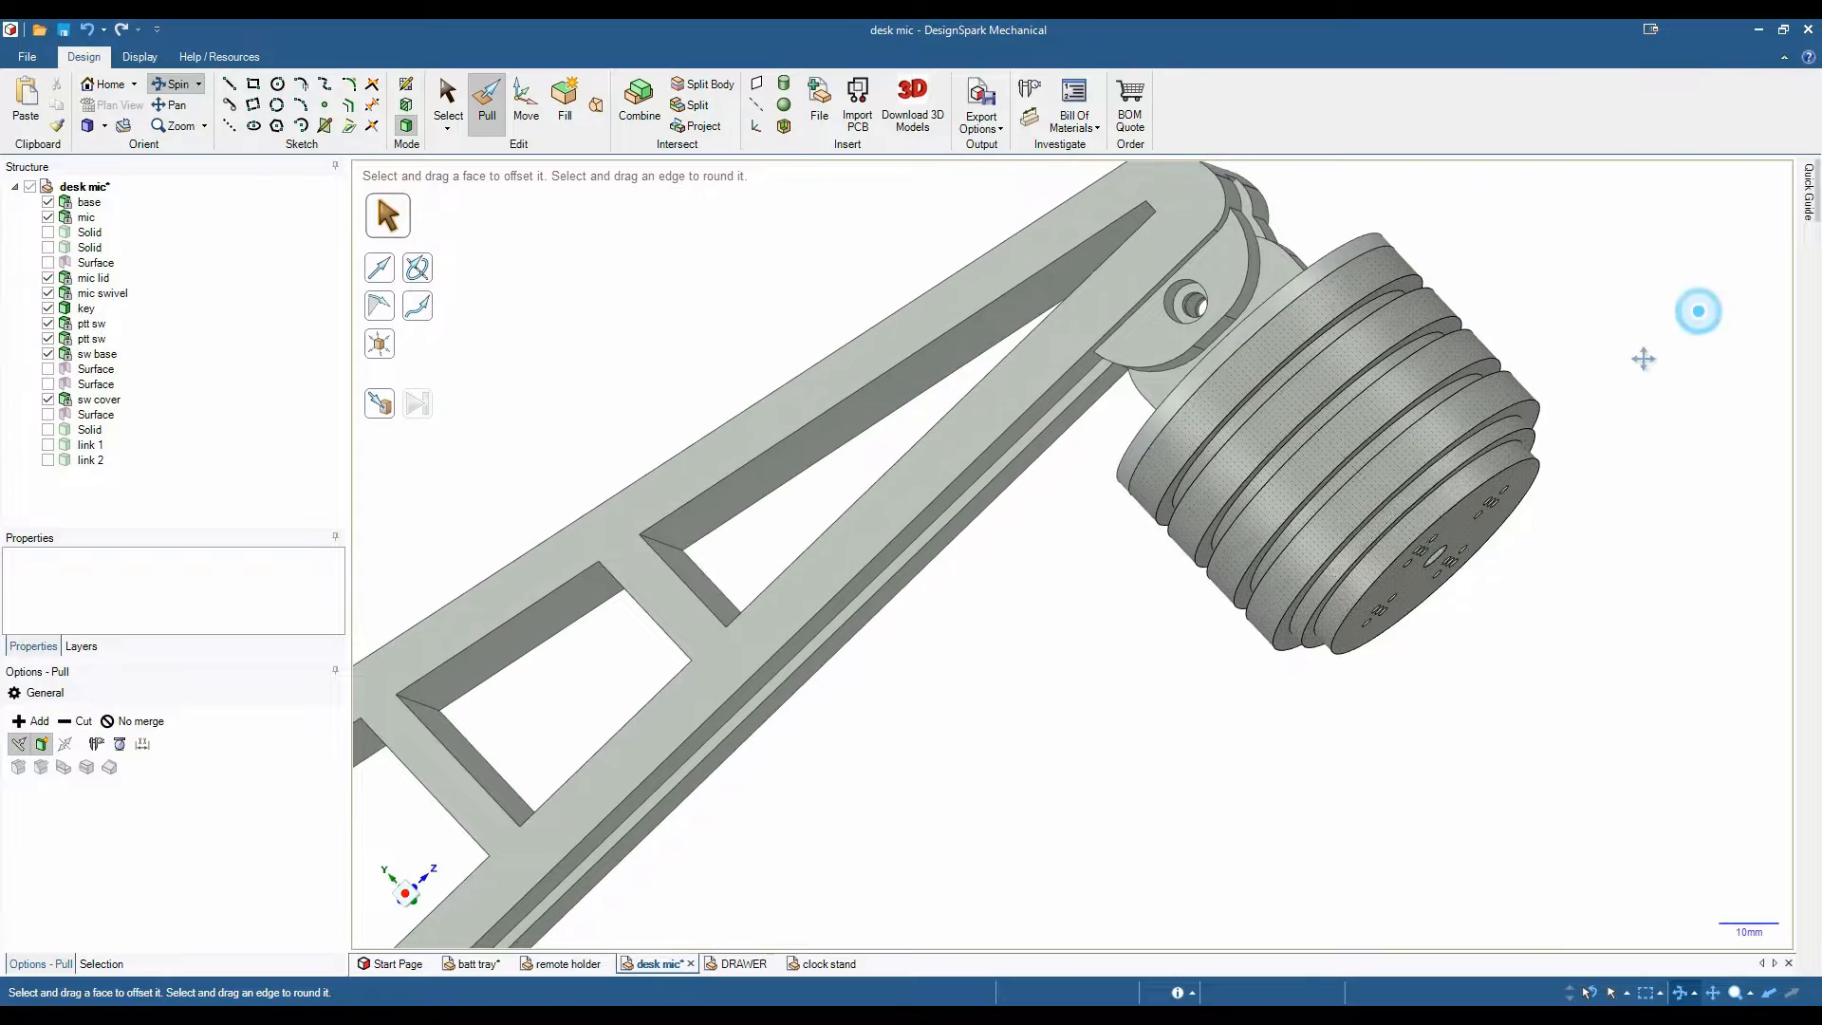
left_click_drag(1688, 311, 1566, 492)
mouse_move(1648, 562)
left_mouse_down()
mouse_move(1524, 409)
mouse_move(1453, 357)
mouse_move(1342, 346)
left_mouse_up()
scroll(1380, 387, "down", 4)
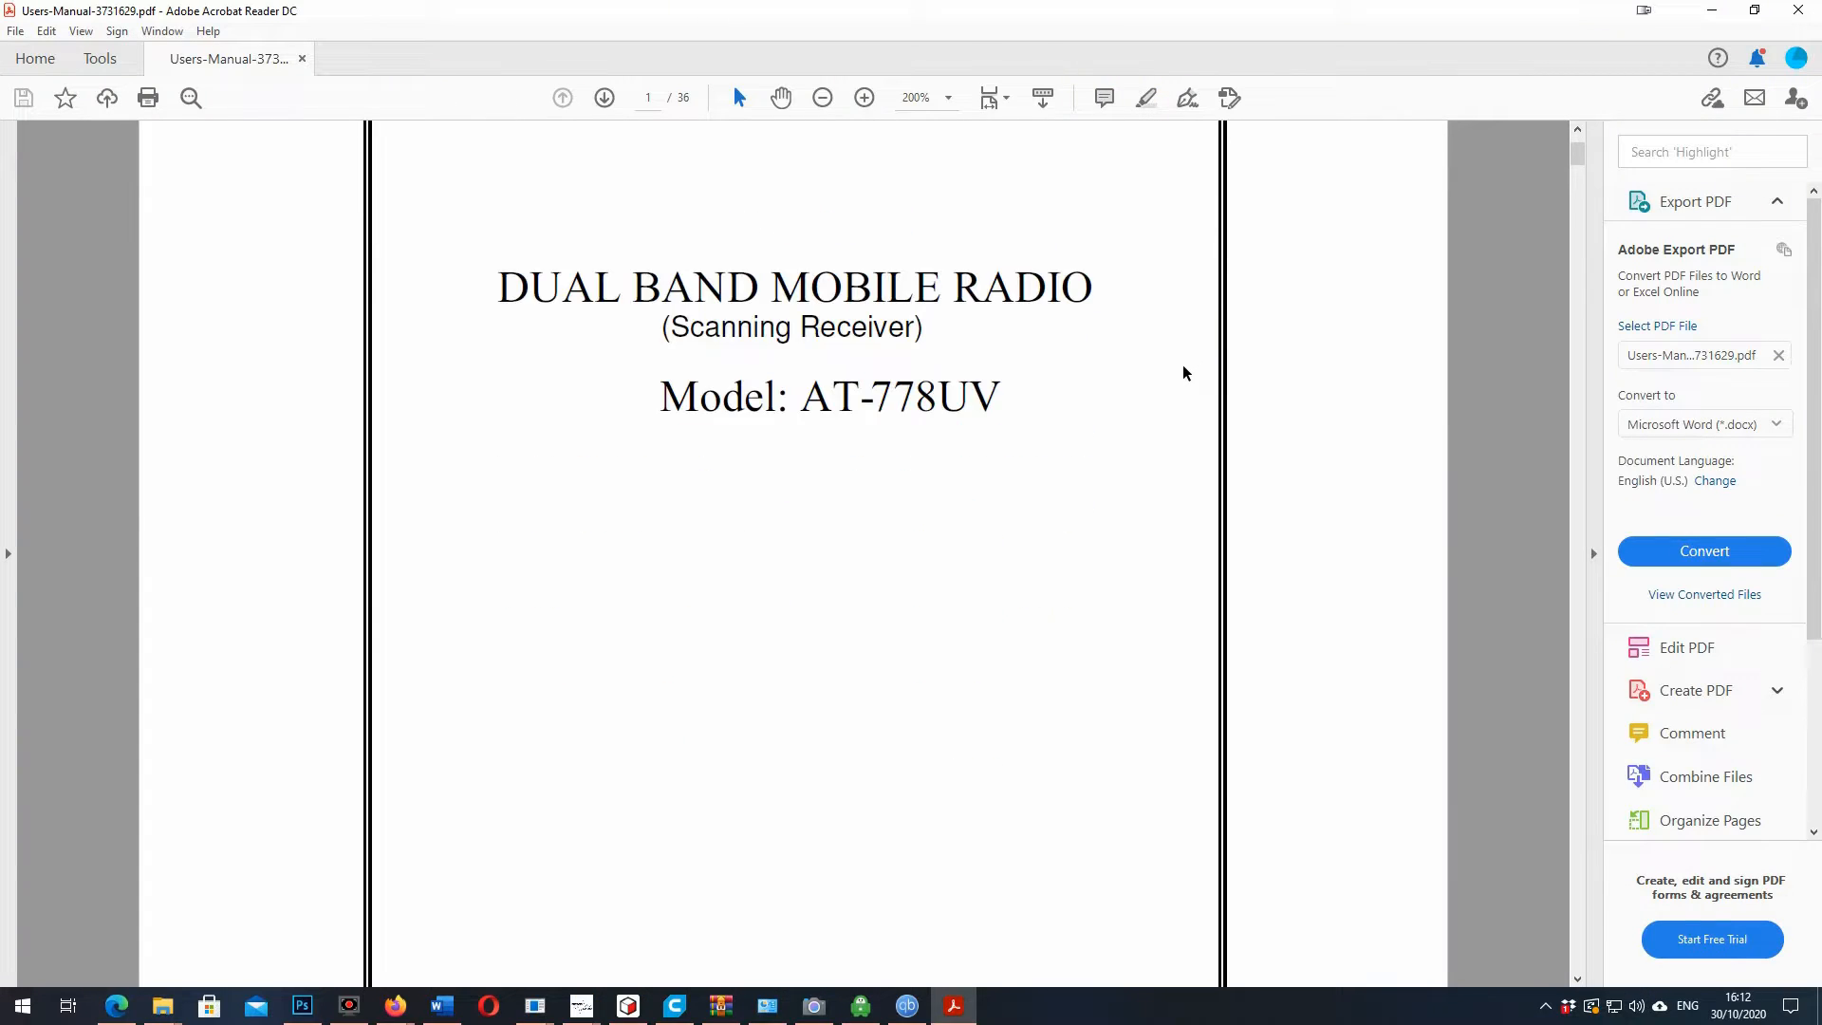
scroll(1183, 373, "down", 5)
scroll(1170, 374, "down", 5)
scroll(1170, 374, "down", 5)
scroll(1171, 375, "down", 5)
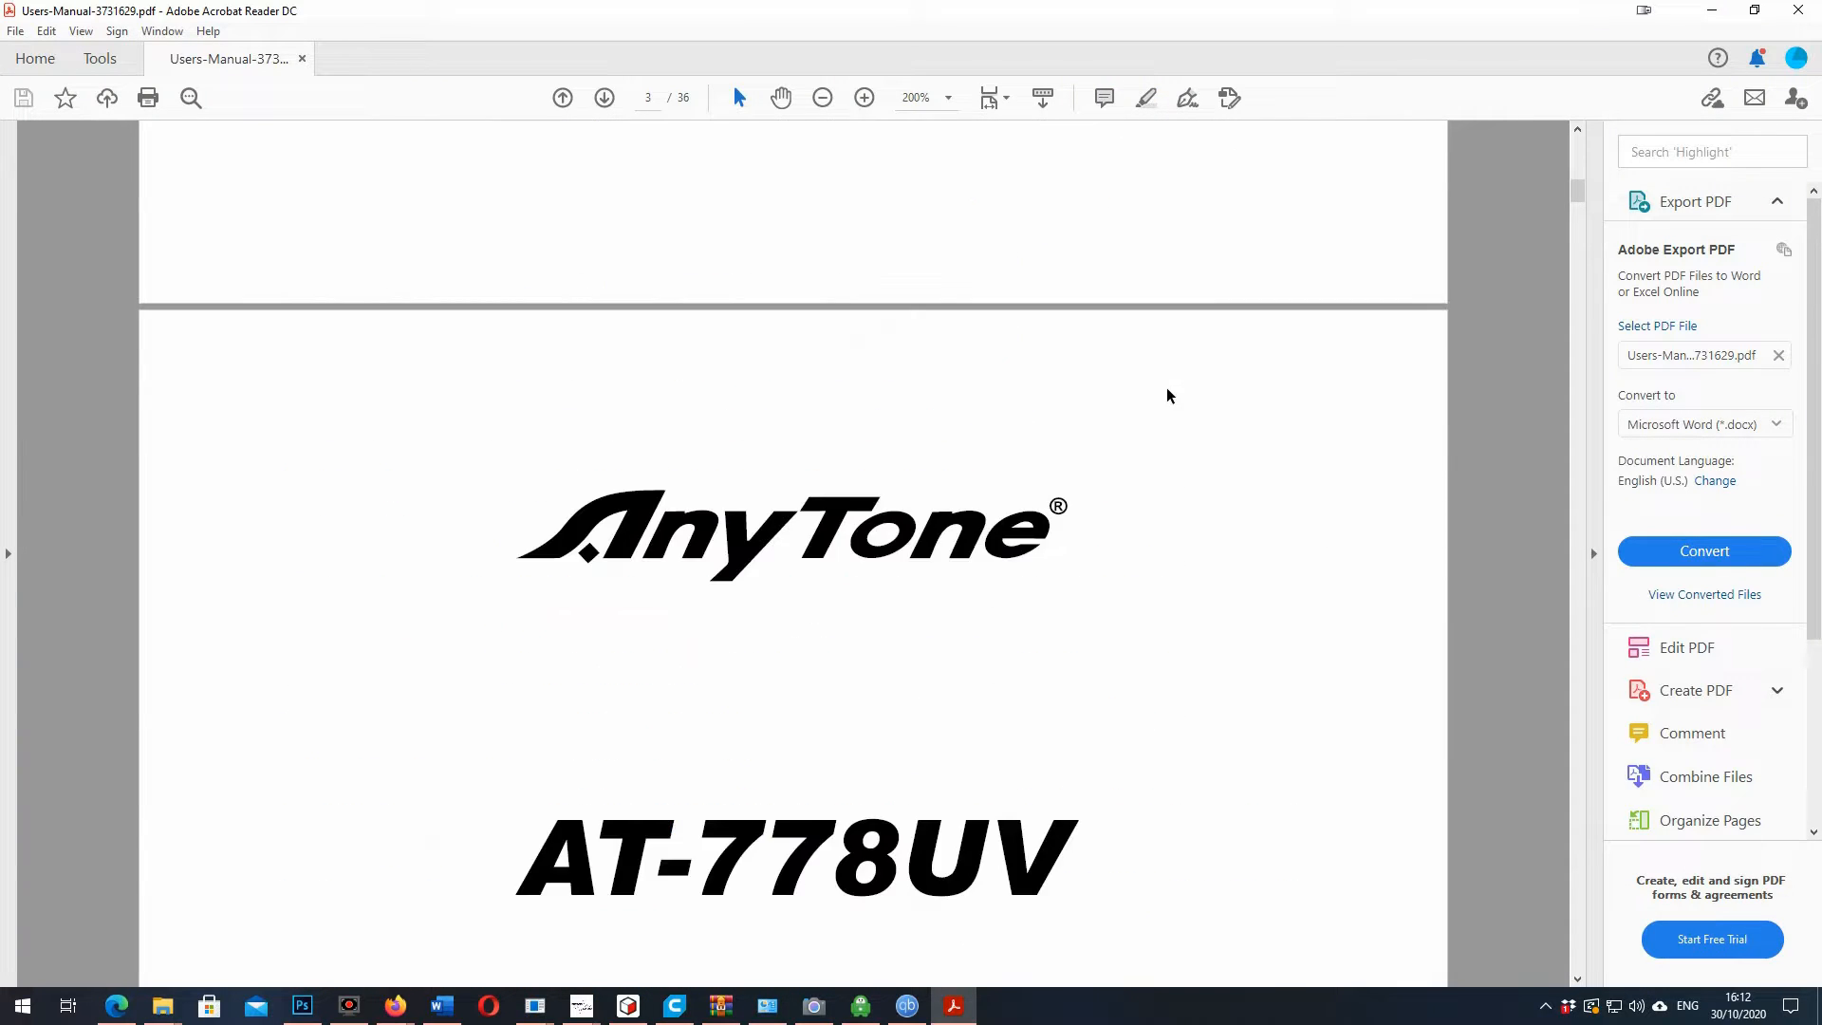
scroll(1167, 387, "down", 6)
scroll(1170, 391, "down", 6)
scroll(1174, 392, "down", 6)
scroll(1174, 392, "down", 5)
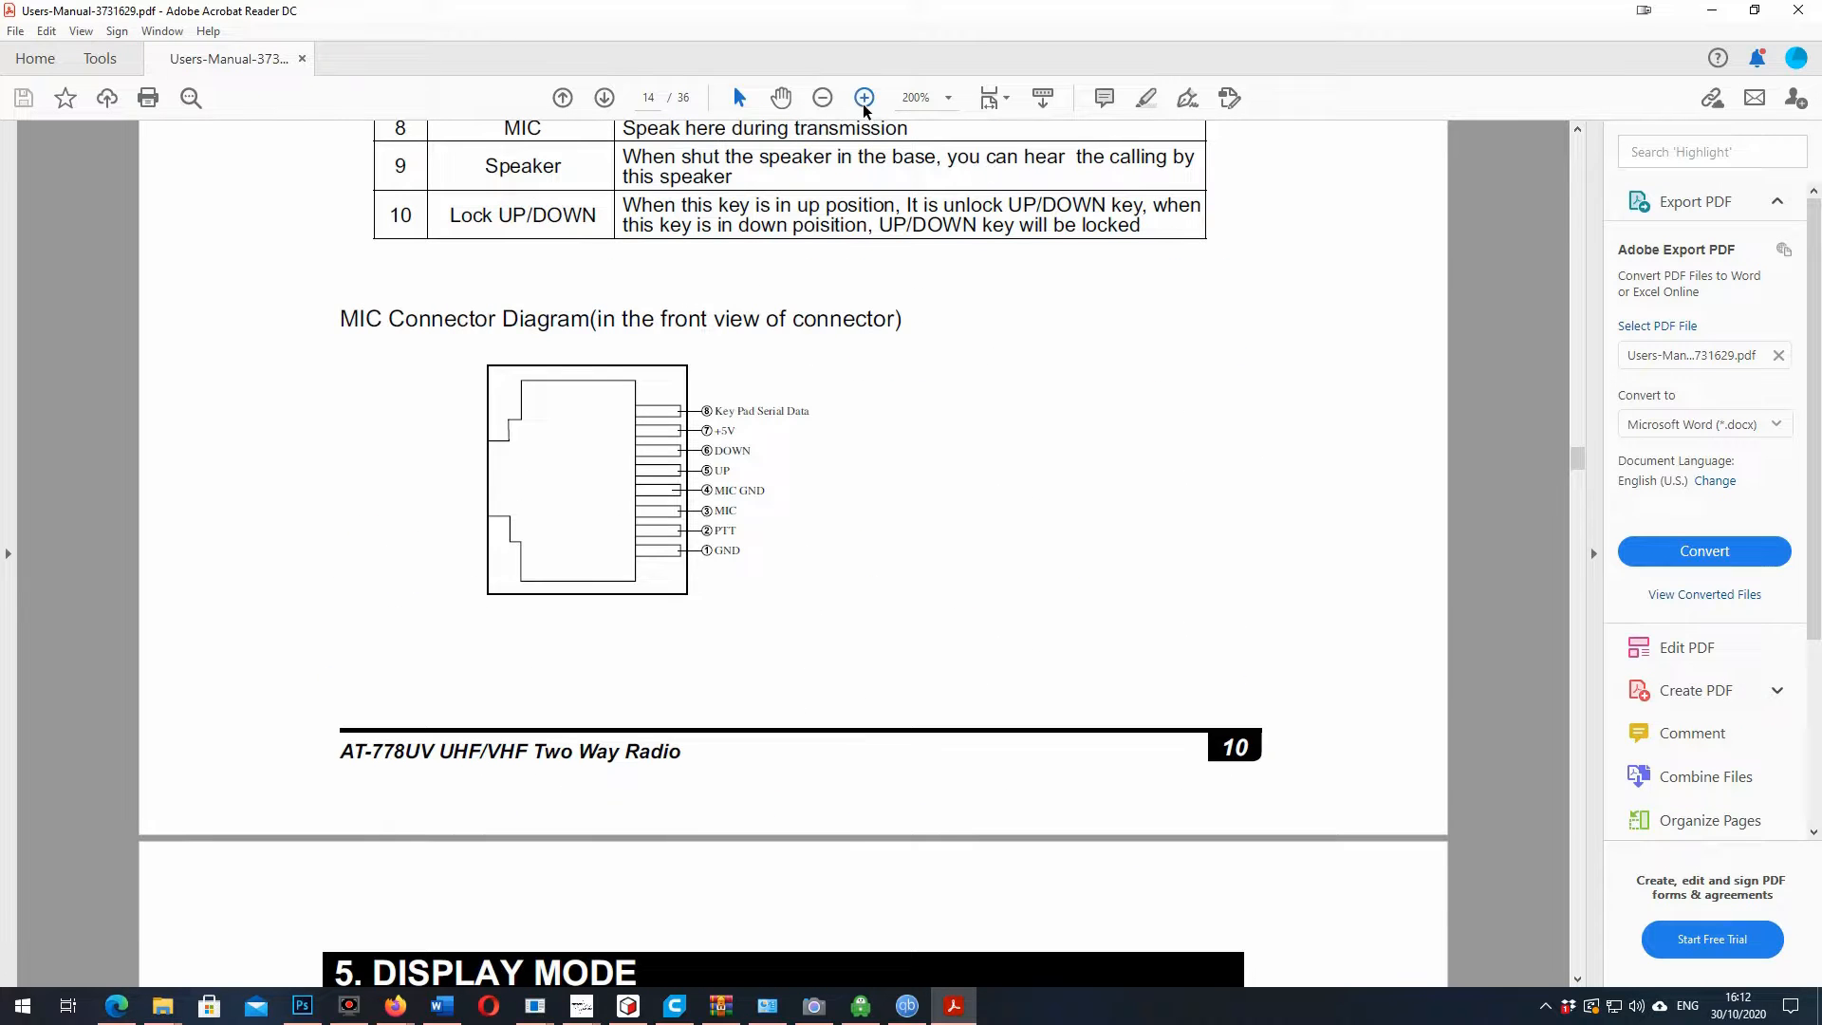
Magnify the page-14 MIC Connector Diagram to 300% to read its pin labels.
left_click(864, 100)
left_click(863, 100)
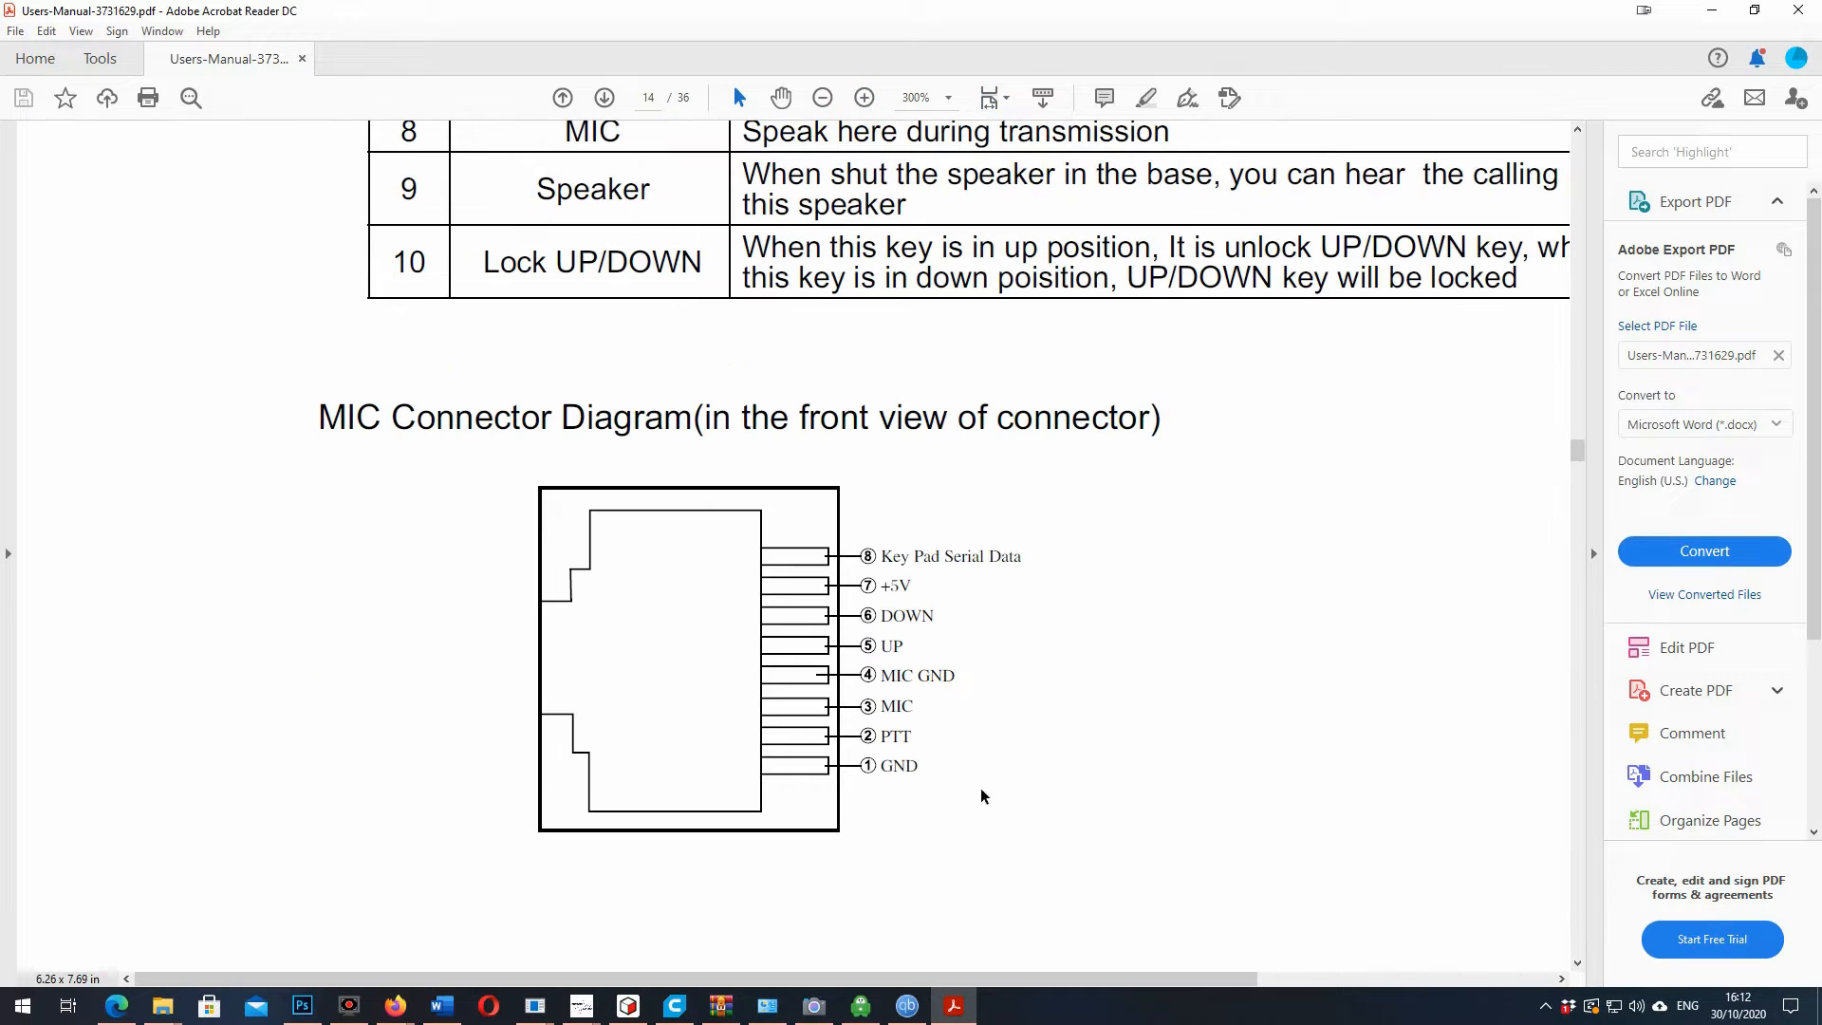